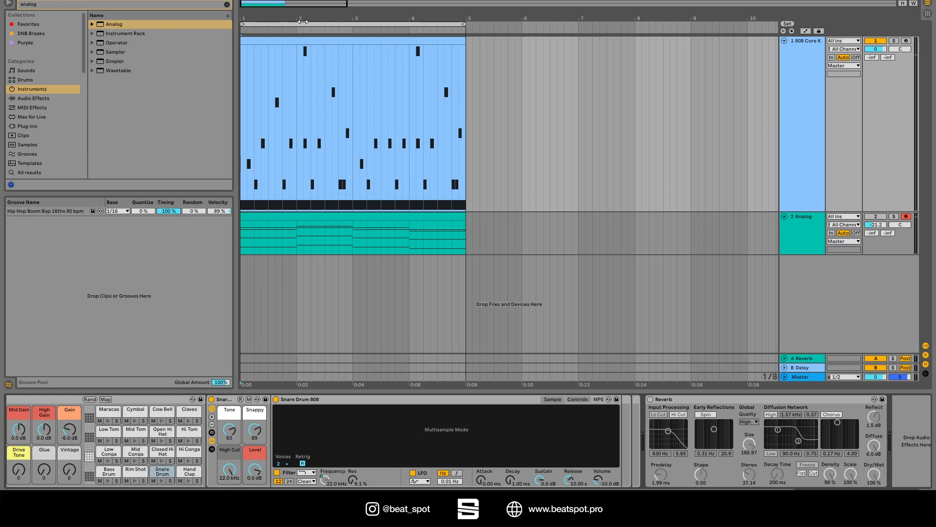
- Solo the 808 Core Kit track and play the drum loop on its own
click(894, 41)
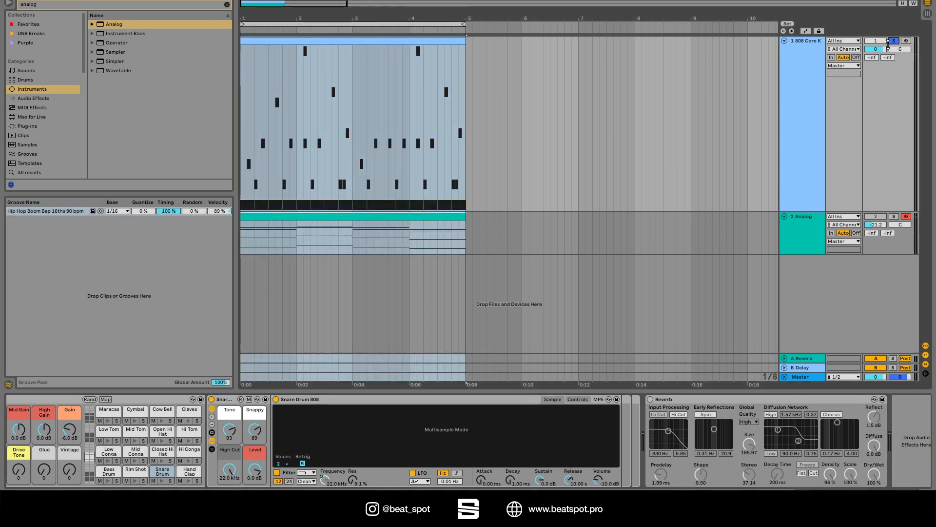
key(space)
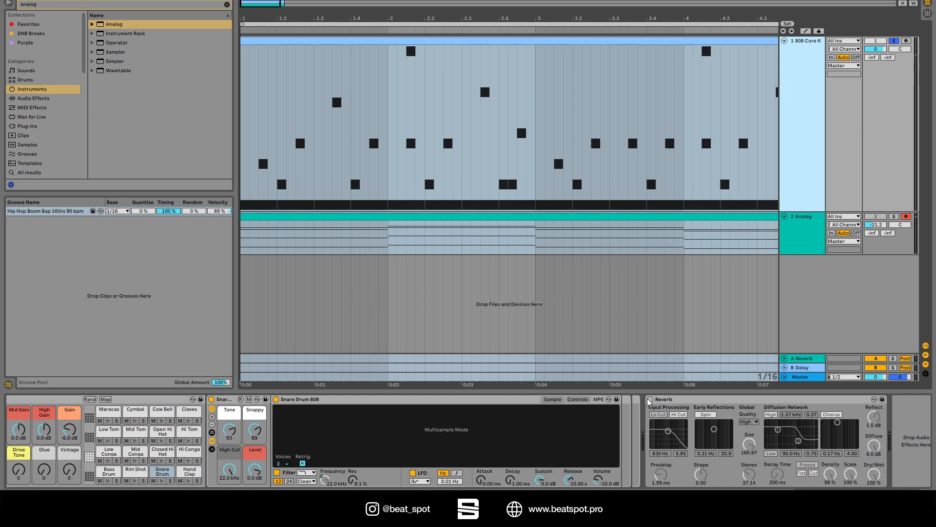
- Enable the Reverb on the drum track and raise its Dry/Wet to 87% while the loop plays
click(651, 400)
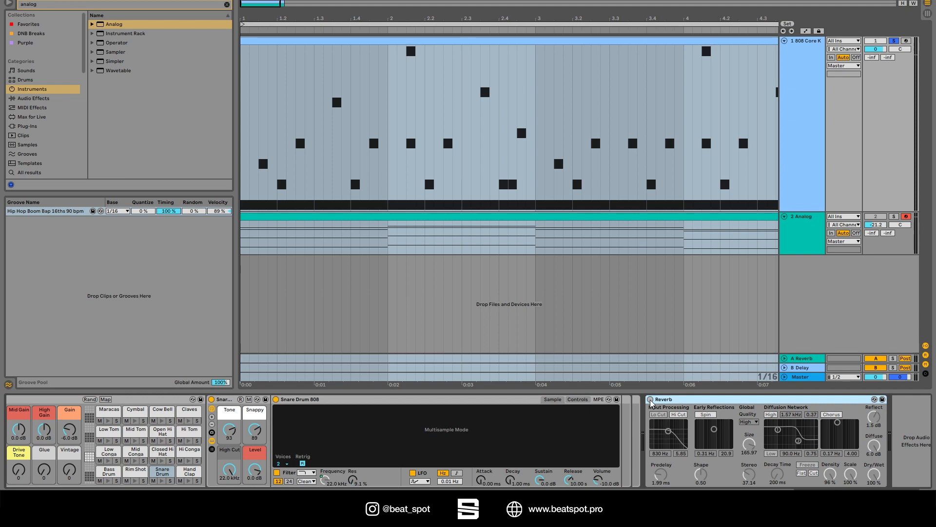
click(652, 400)
click(865, 330)
key(space)
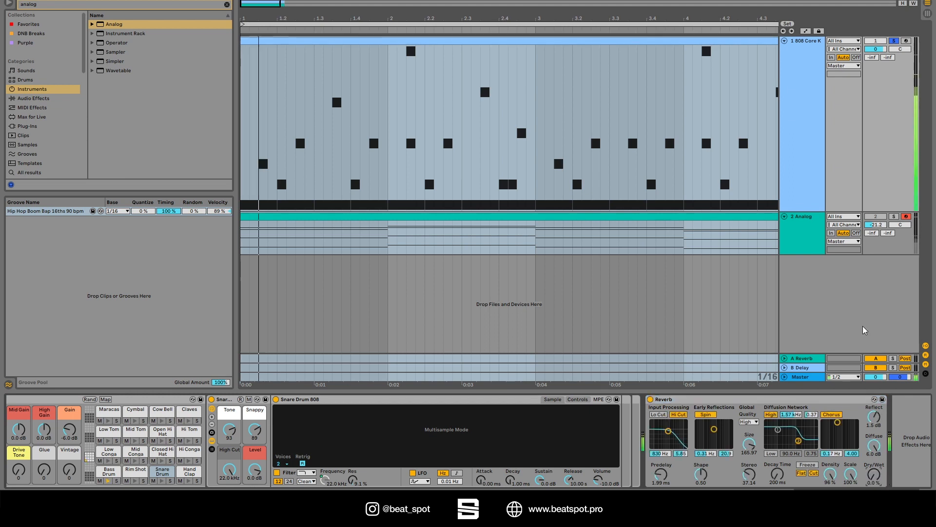
drag(874, 474, 874, 376)
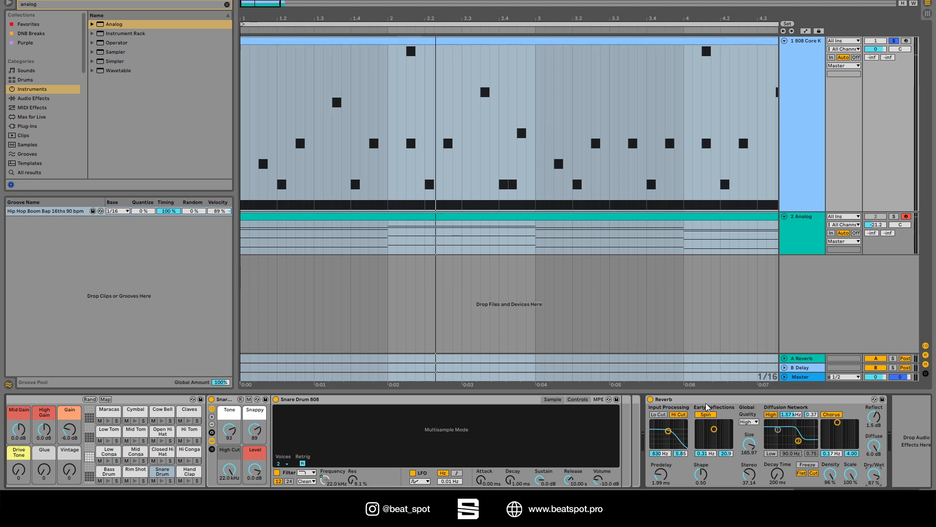
- Set the Reverb's Stereo to 0.00, Predelay to 2.67 ms and Decay Time to 679 ms while playing the loop from the start
click(709, 408)
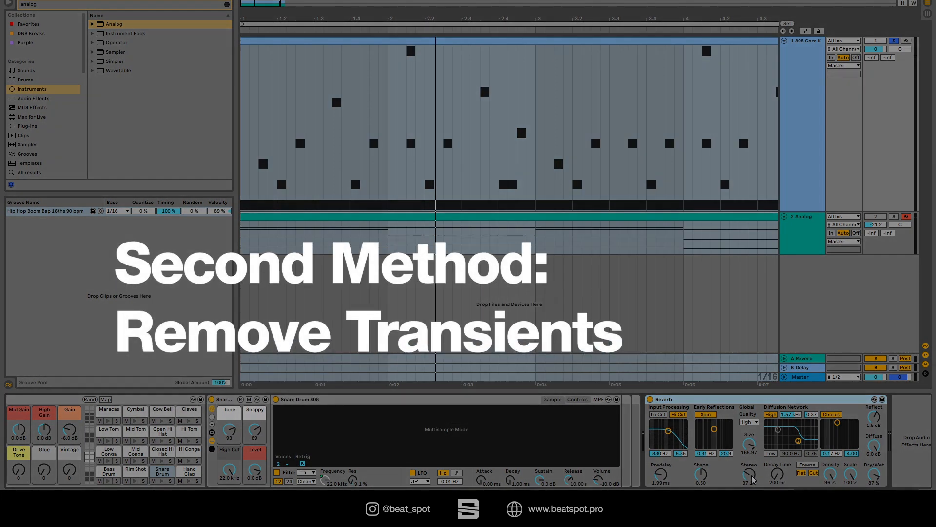
mouse_move(751, 476)
mouse_down()
mouse_move(752, 463)
mouse_move(751, 475)
mouse_up()
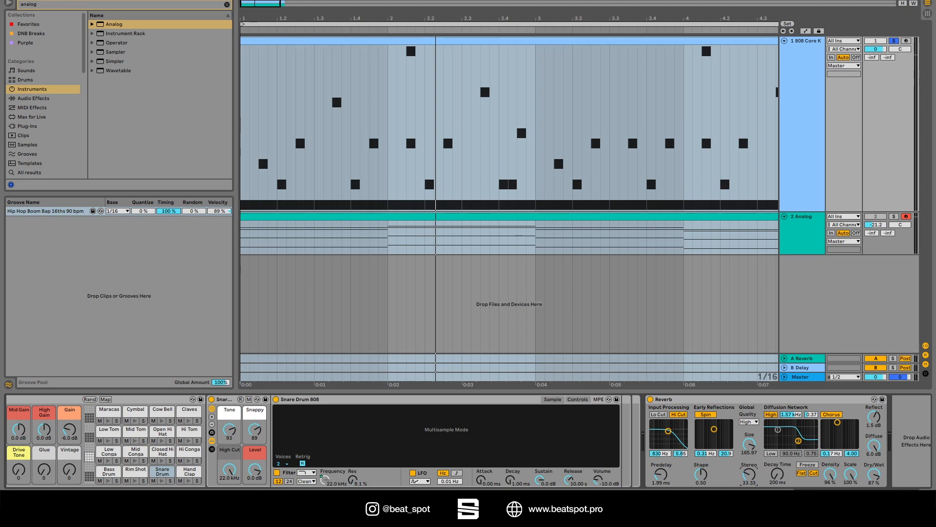
key(Home)
key(space)
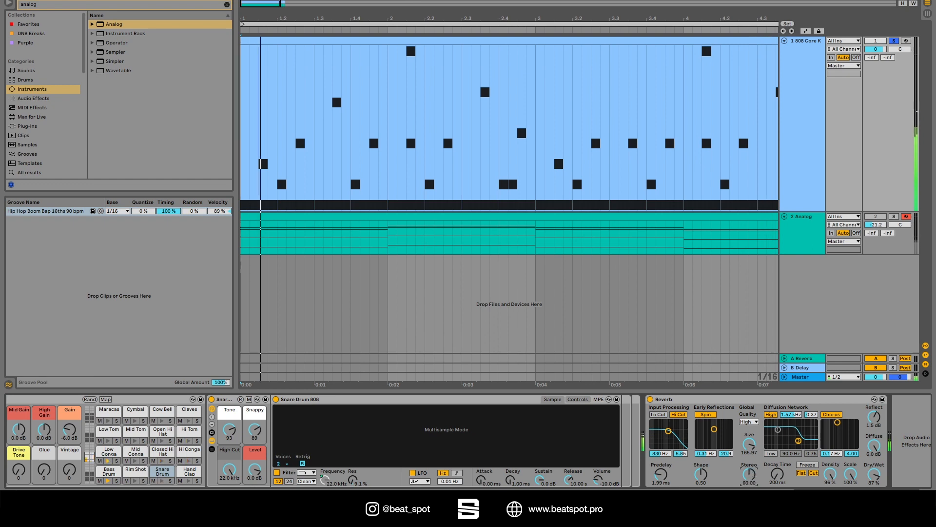
key(space)
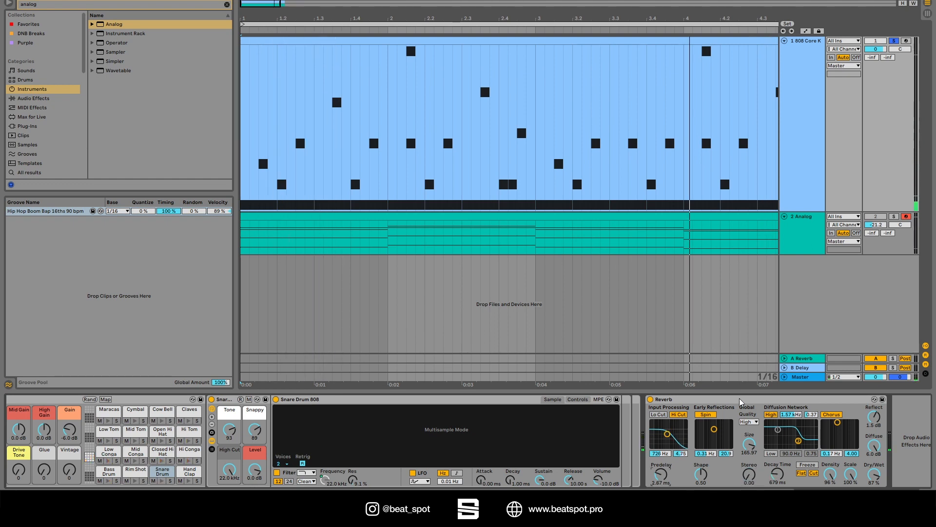
- Delete the Reverb from the 808 Core Kit track
click(740, 401)
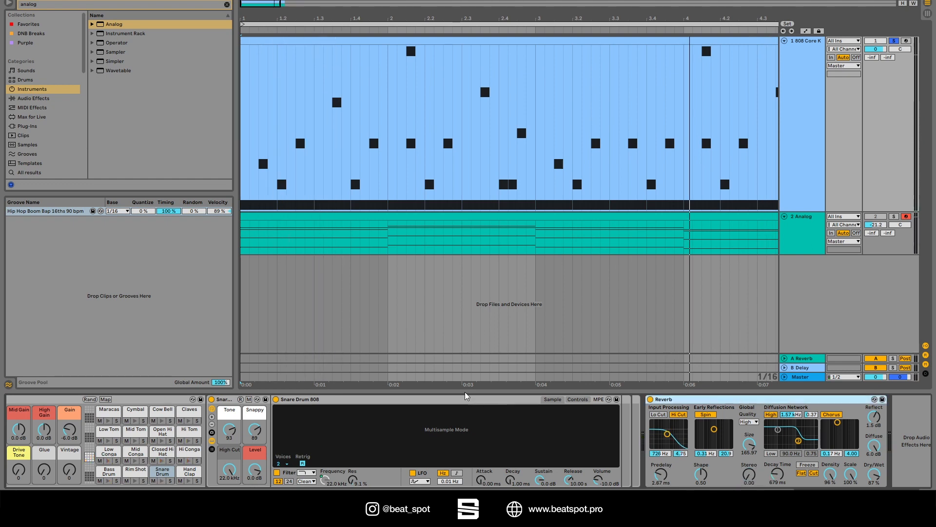
key(Delete)
scroll(372, 468, left, 5)
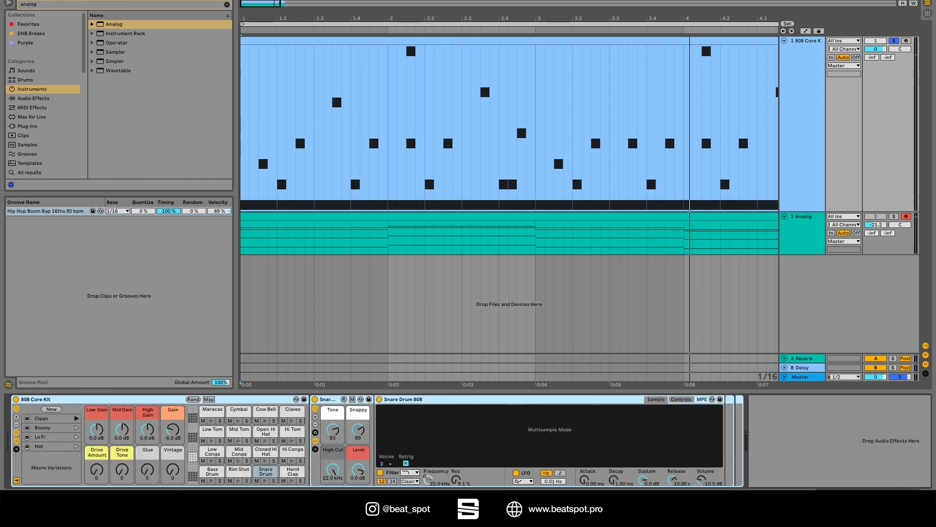
- Solo the Closed Hi Hat pad and shape its amplitude envelope with 158 ms attack, 40.7 ms decay and -inf sustain, auditioning it in the loop
click(290, 471)
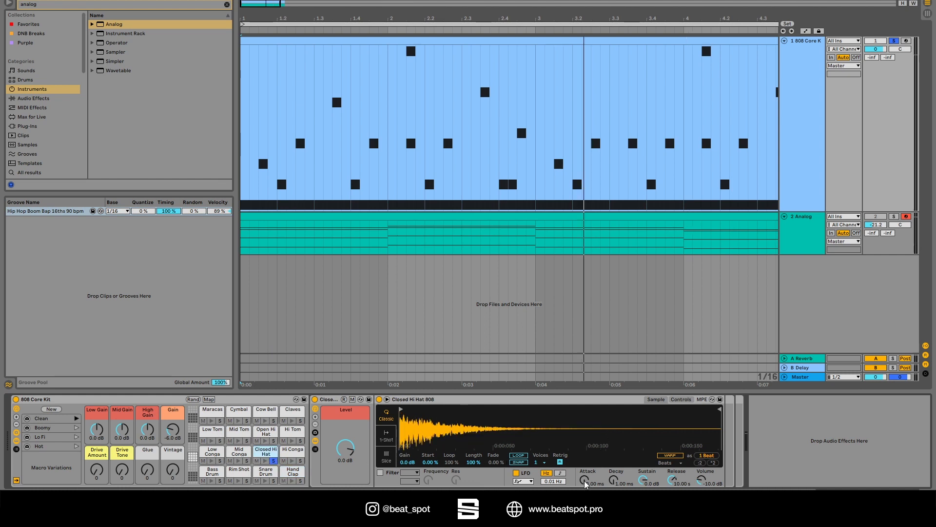
drag(586, 483, 586, 489)
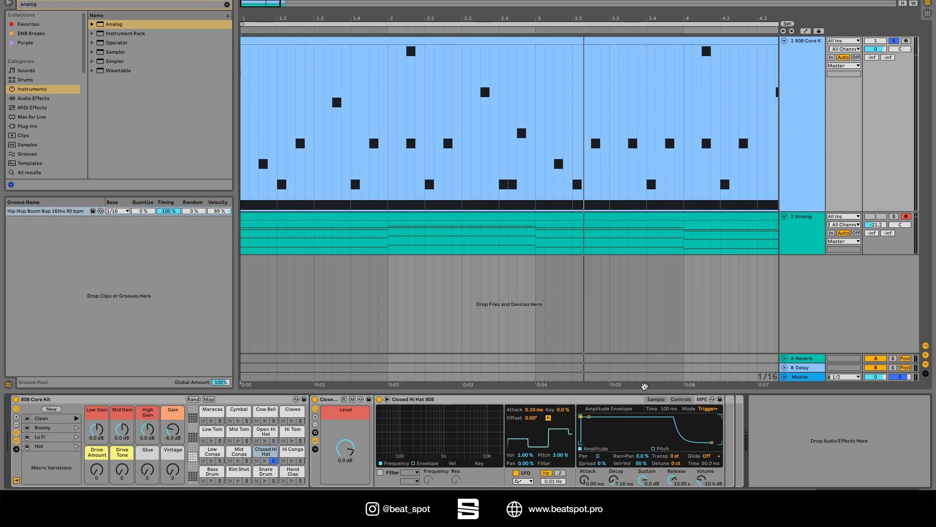
key(space)
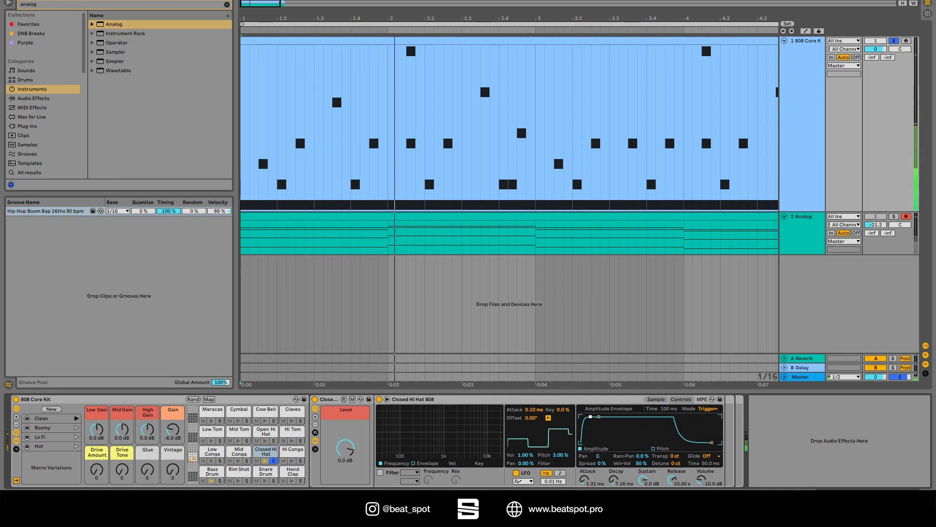
drag(585, 417, 604, 416)
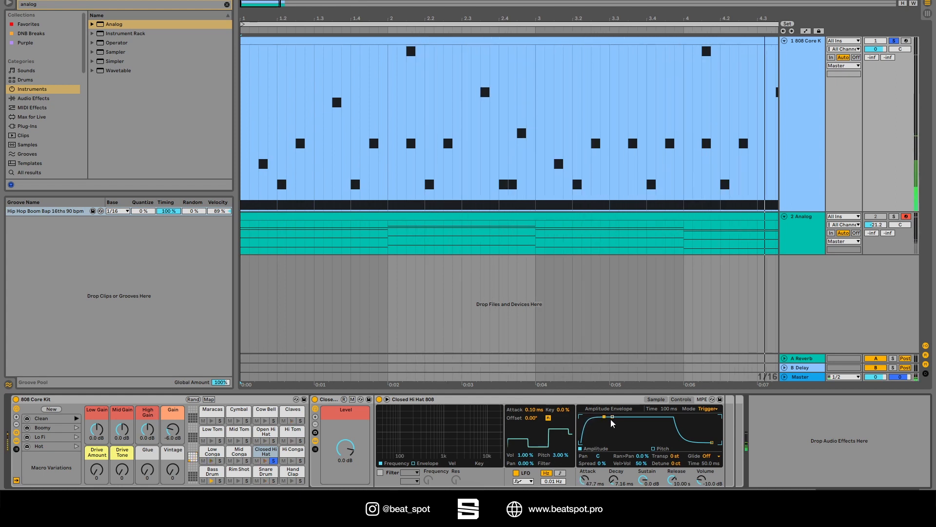
click(274, 461)
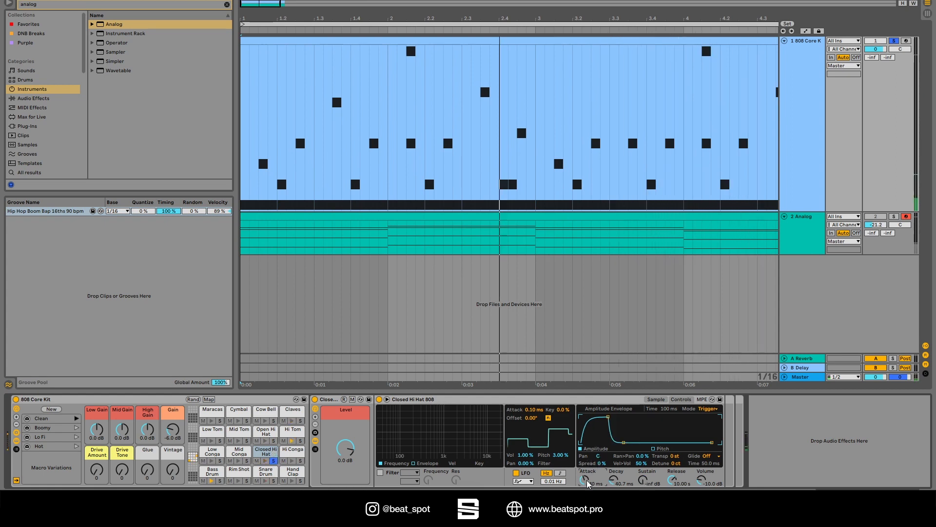
key(space)
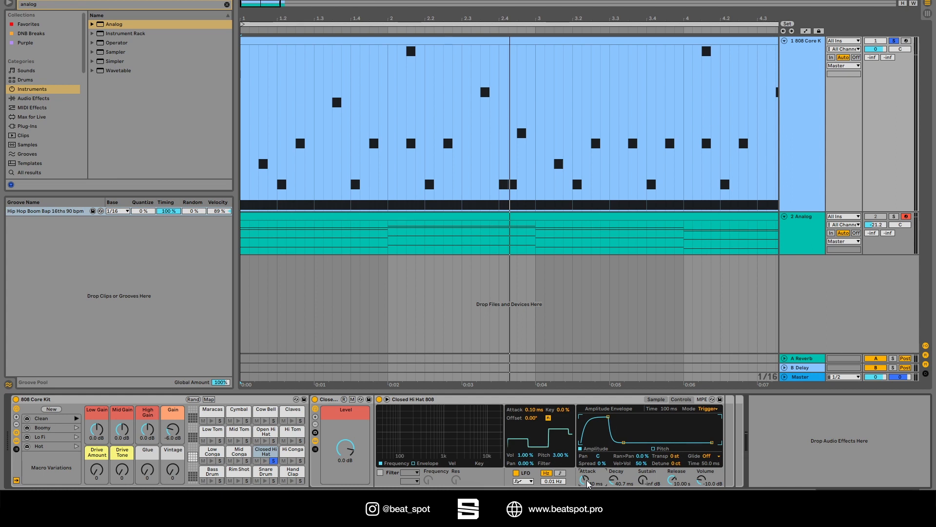
key(space)
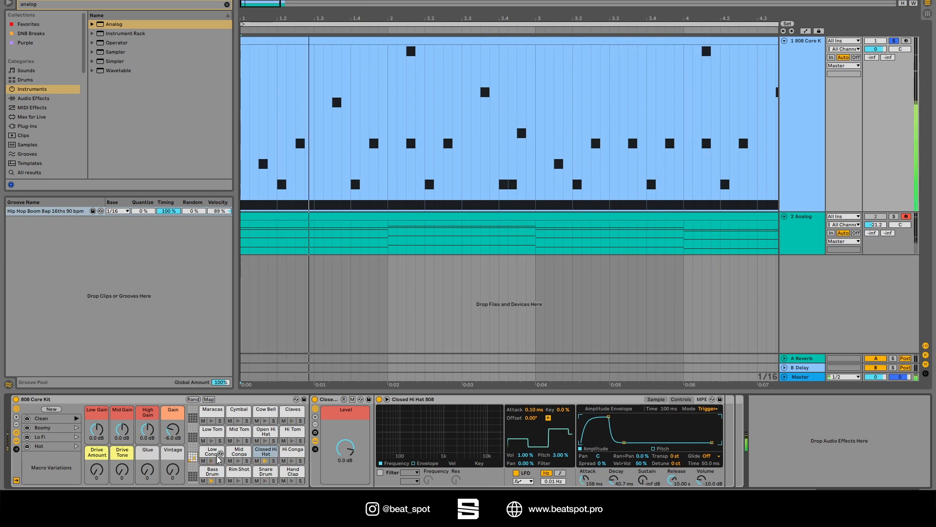
- Solo the Snare Drum pad, set its attack to 20.6 ms, and briefly solo the Open Hi Hat pad
click(274, 481)
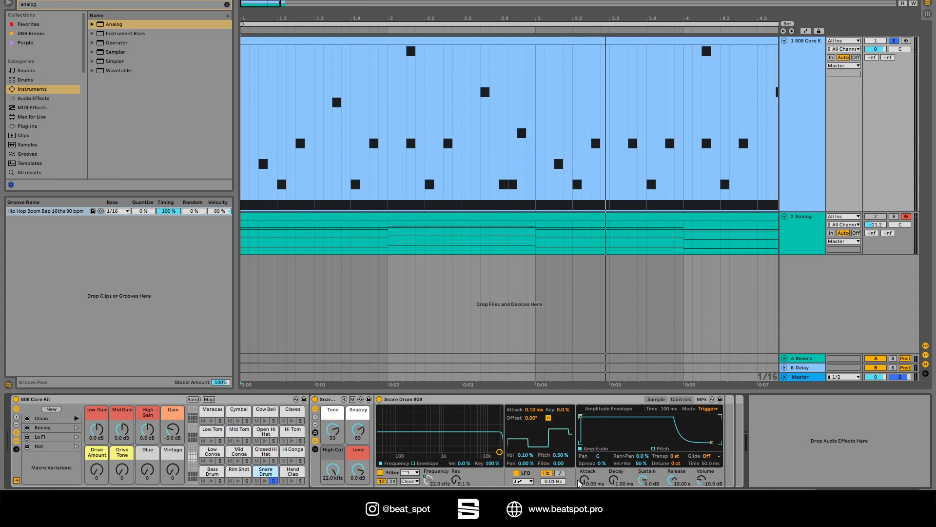
drag(581, 482, 581, 460)
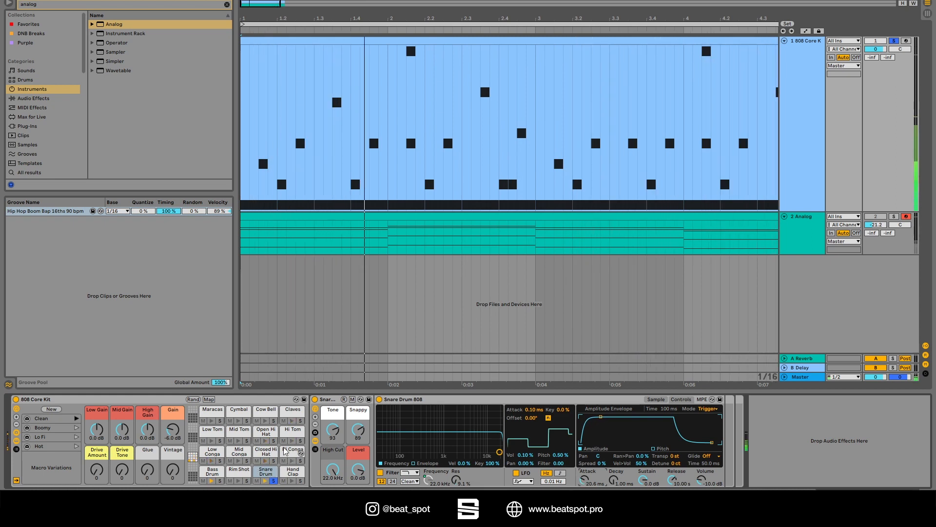
click(274, 440)
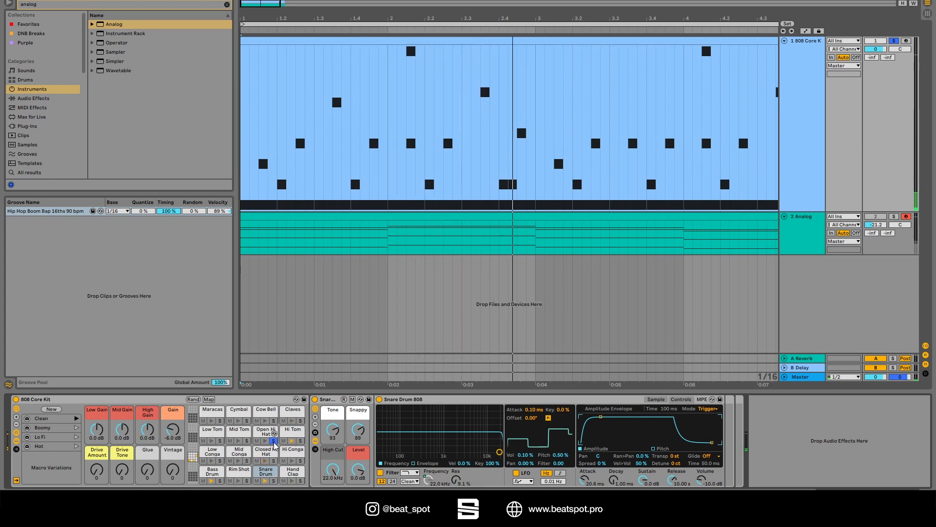
click(274, 441)
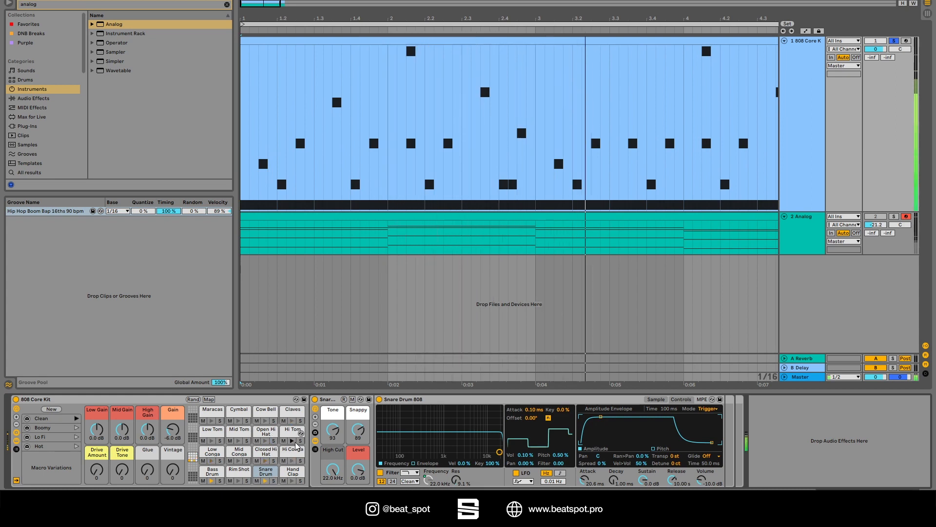
- Lower the Bass Drum's volume to -14.9 dB and raise the Open Hi Hat's attack to 401 ms
click(219, 472)
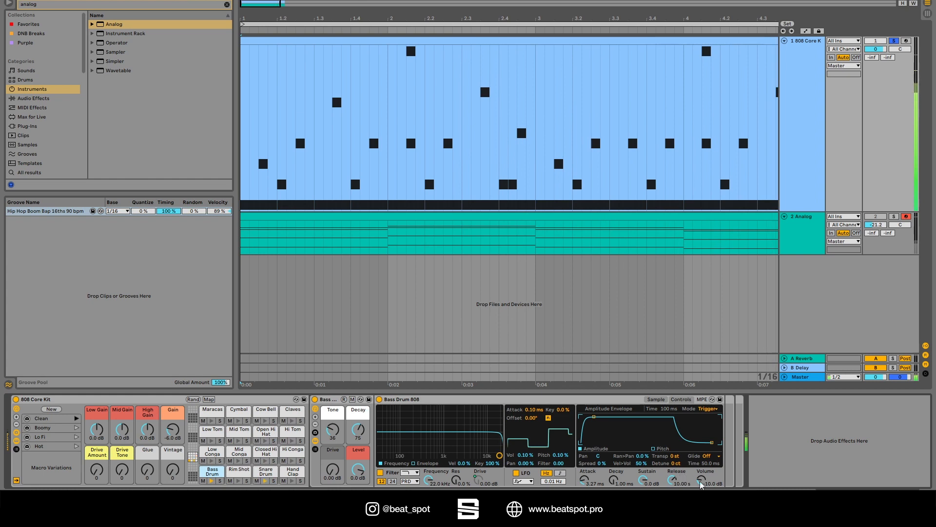
drag(701, 484, 701, 490)
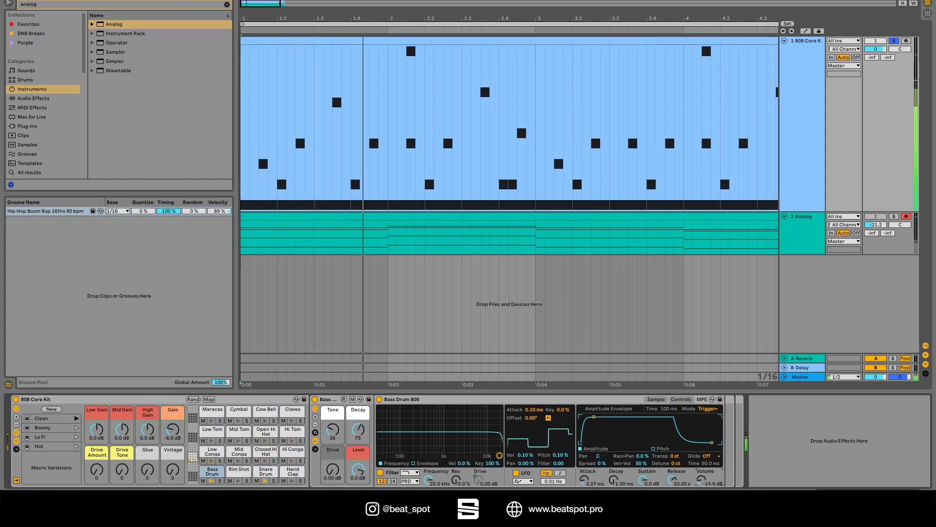
click(278, 434)
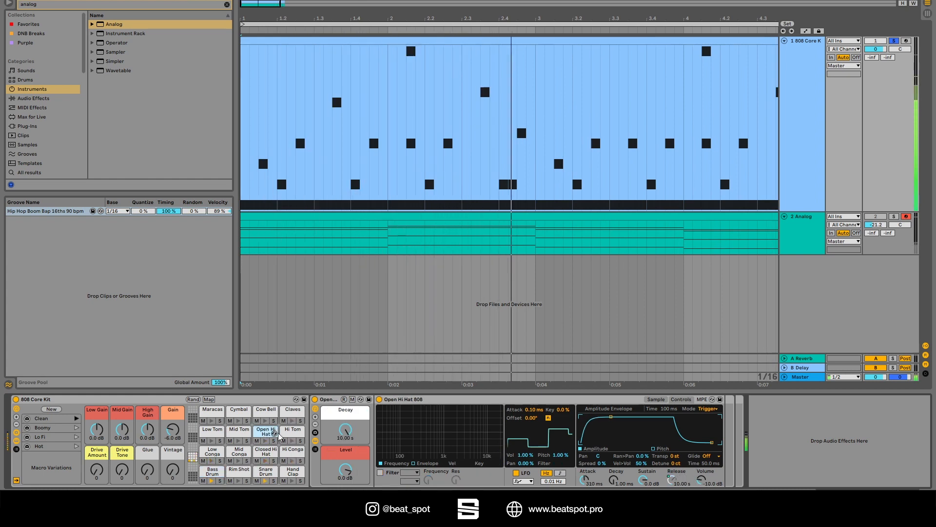
drag(585, 481, 584, 479)
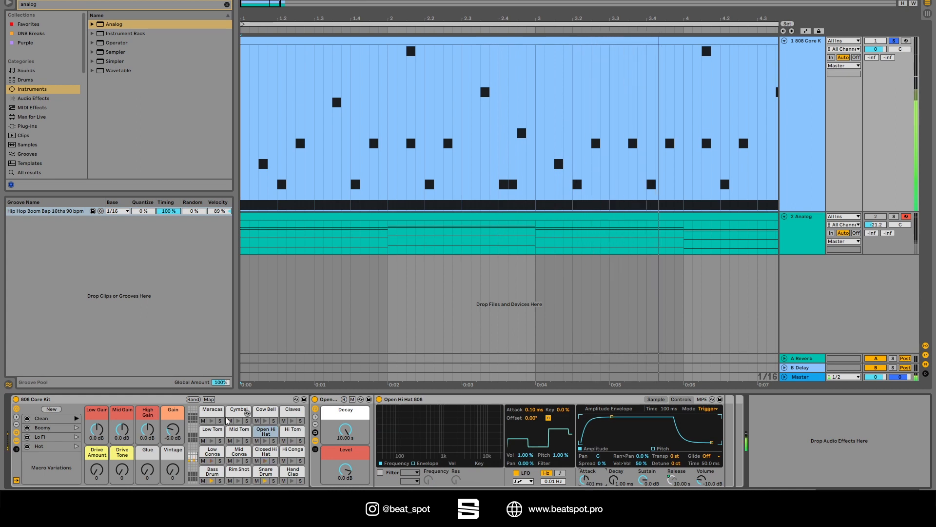
- Play the loop and set the Bass Drum's attack to 14.2 ms
click(296, 421)
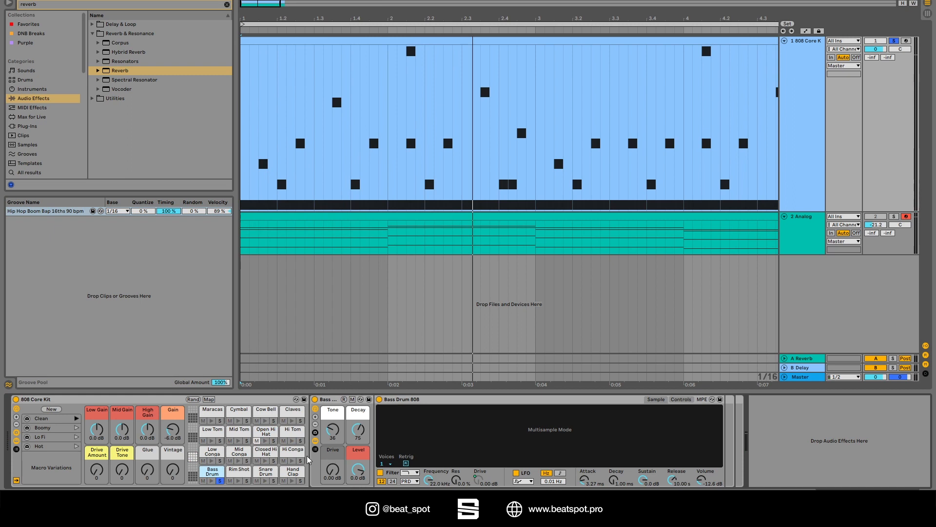
key(space)
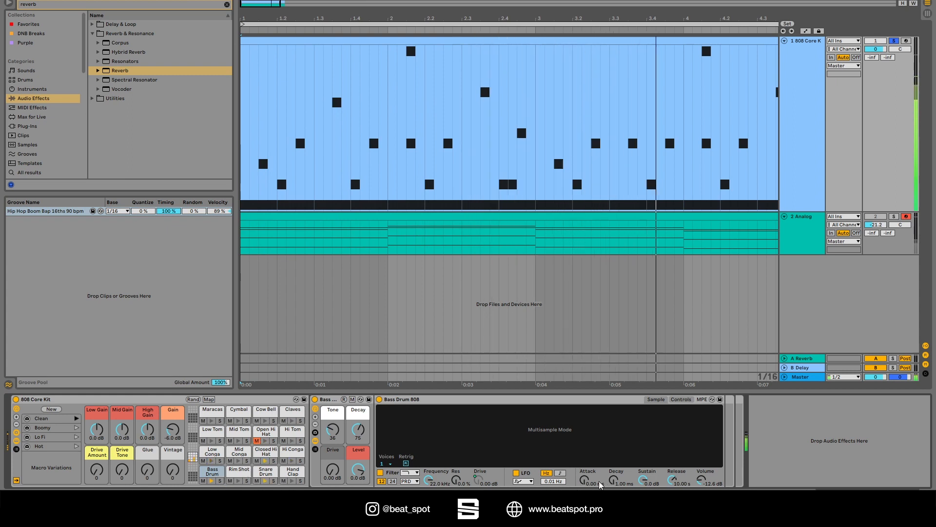
mouse_move(599, 481)
mouse_down()
mouse_move(599, 466)
mouse_move(587, 482)
mouse_up()
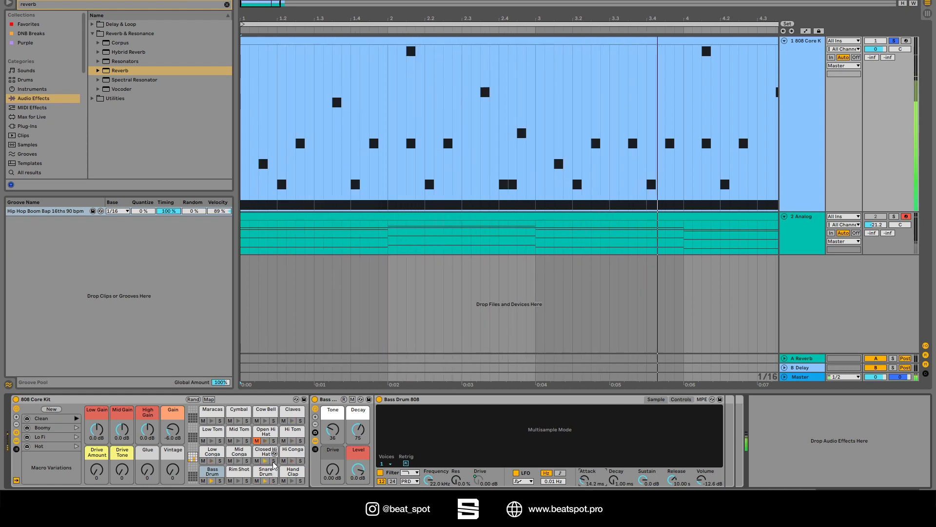
- Set the Snare Drum's attack to 130 ms, auditioning it both soloed and with the full drum pattern
click(274, 481)
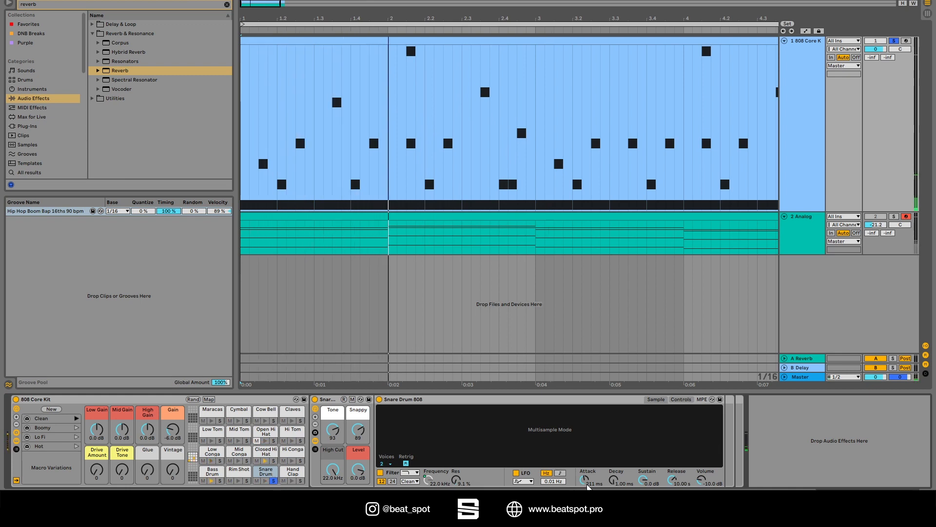
mouse_move(587, 486)
mouse_down()
mouse_move(587, 519)
mouse_move(588, 485)
mouse_up()
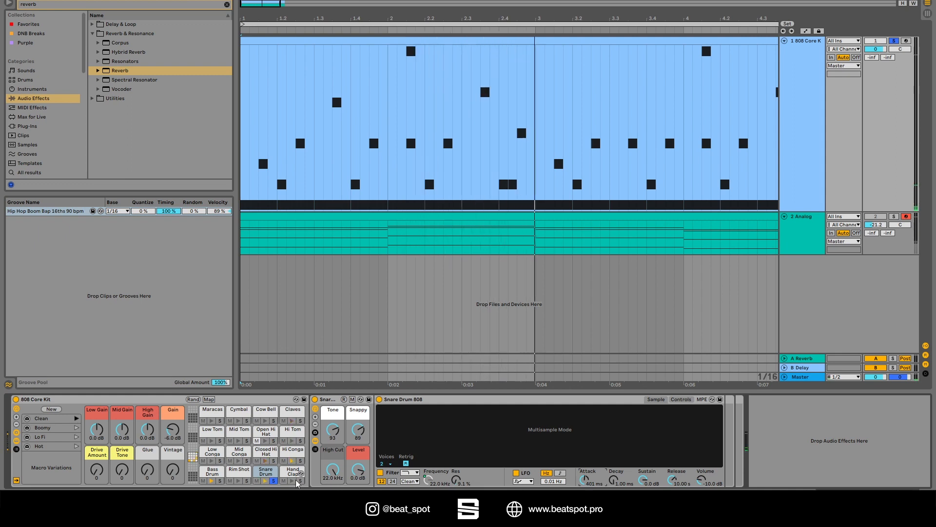
click(273, 481)
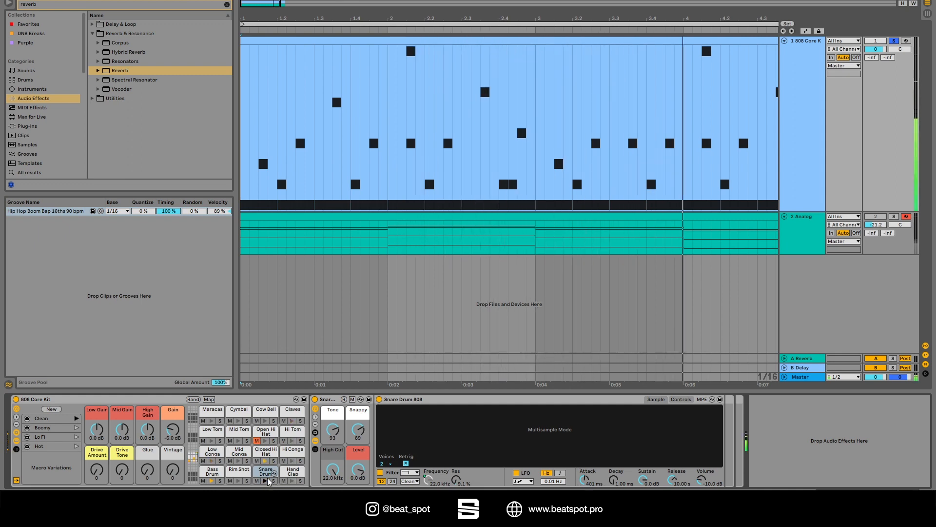
drag(584, 479, 584, 486)
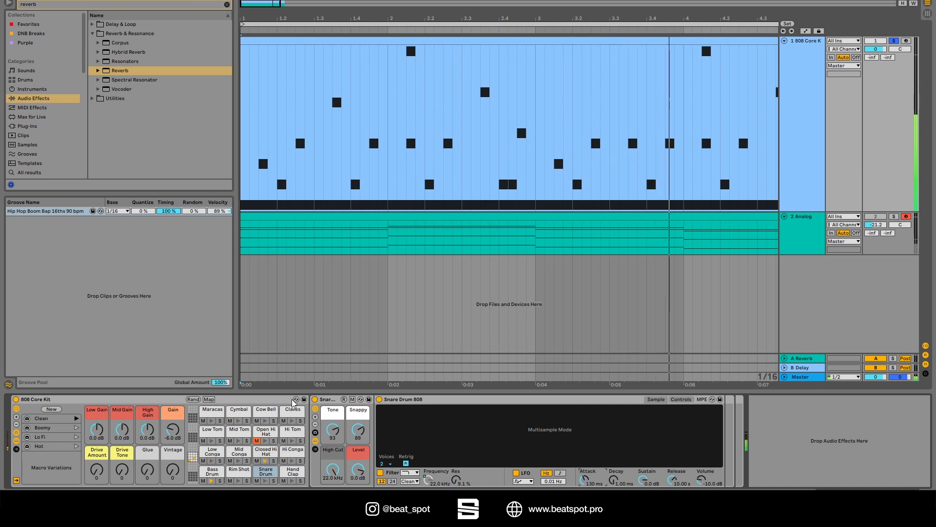
- Stop playback and switch from the Arrangement to the Session View
key(space)
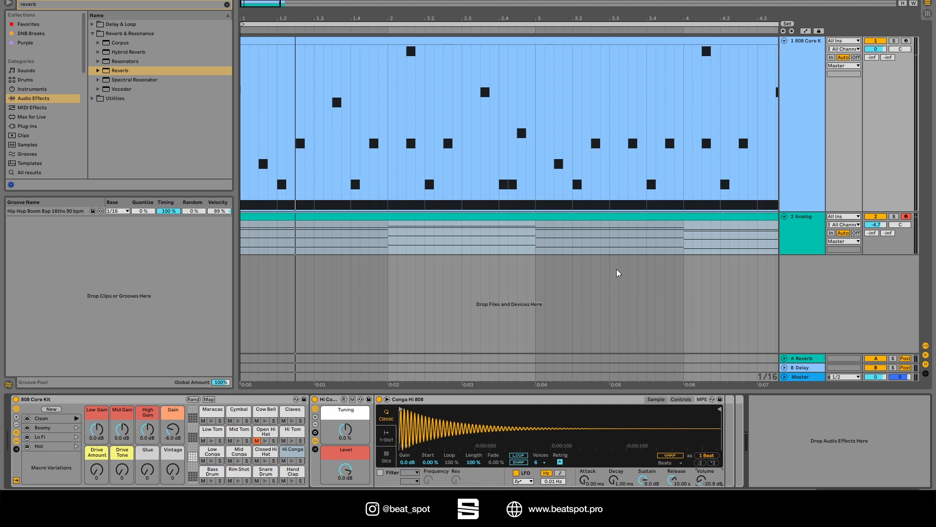
click(926, 15)
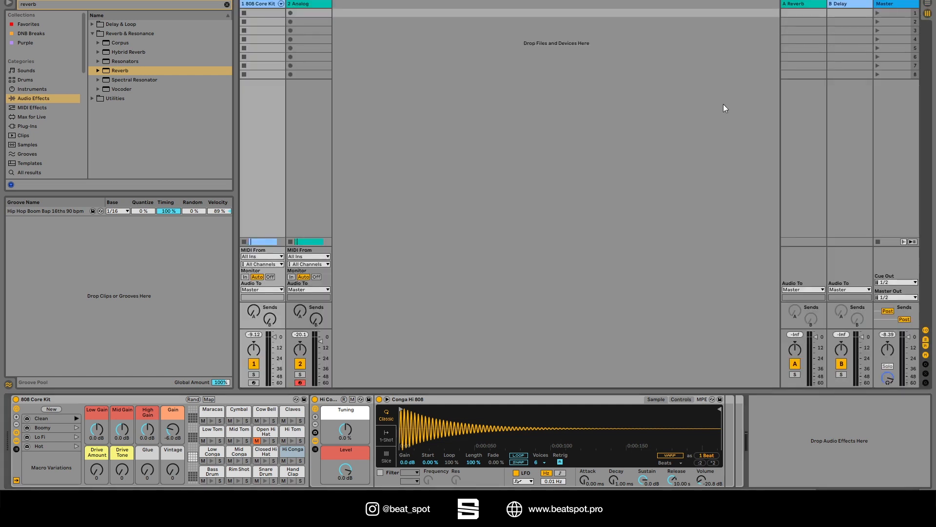
- Hide the browser, unfold the 808 Core Kit's pad chains in the mixer and reset their peak level indicators
key(ctrl+alt+b)
click(58, 6)
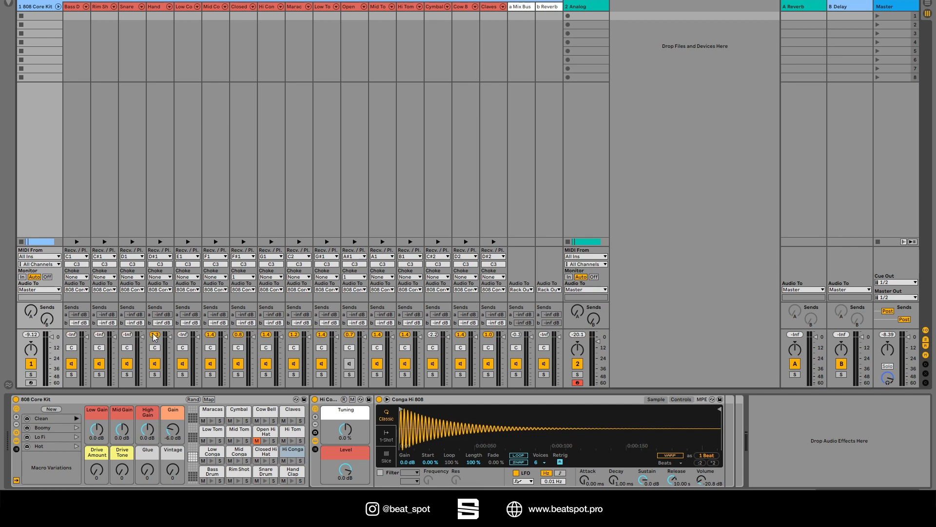
click(266, 336)
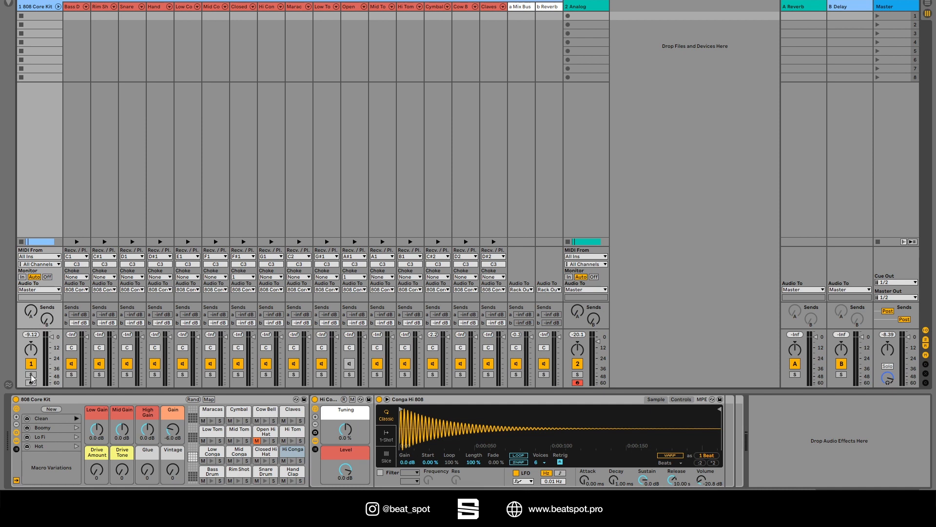
- Play the loop, lower the Low Conga's mixer level and set the Closed Hi Hat's sampler volume to -0.57 dB
key(space)
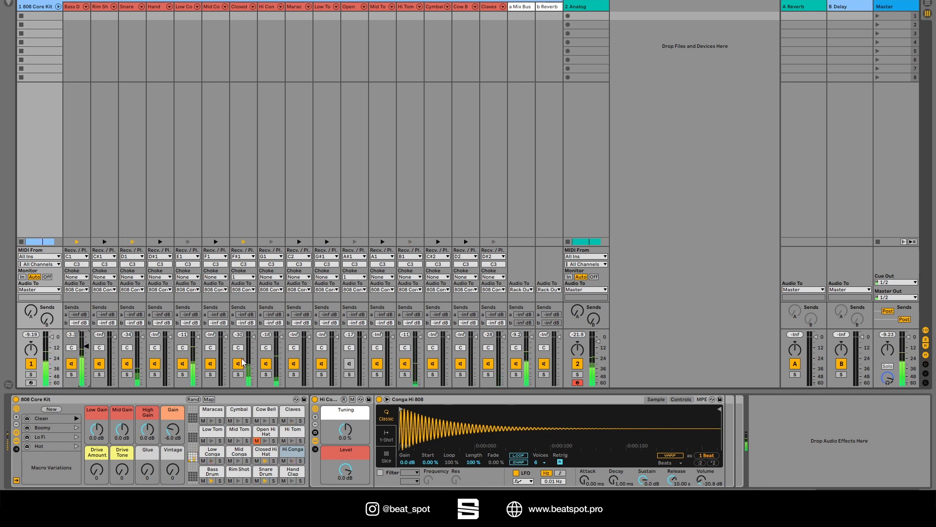
drag(198, 341, 198, 344)
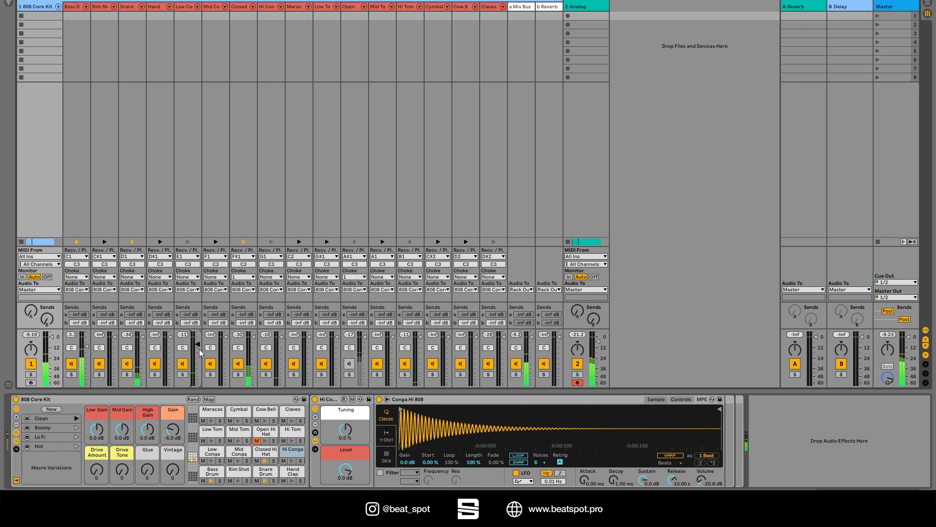
click(254, 337)
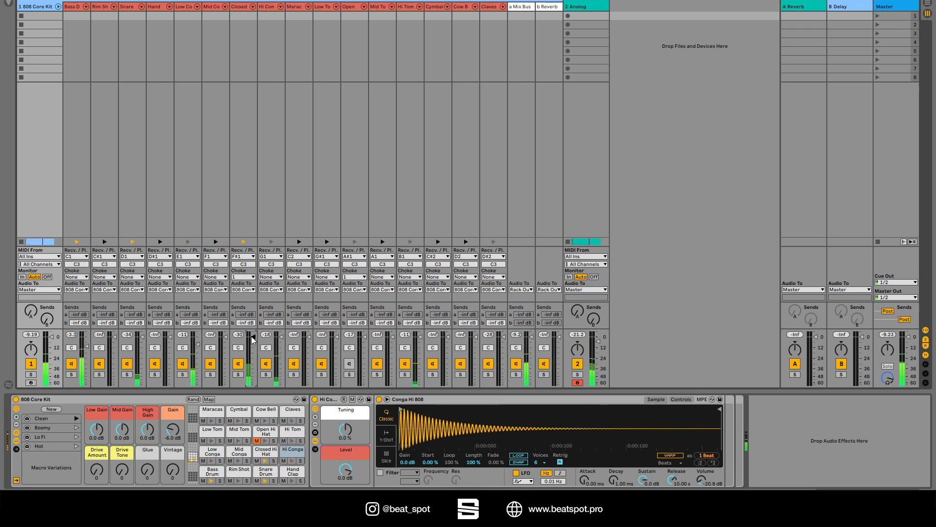
click(237, 7)
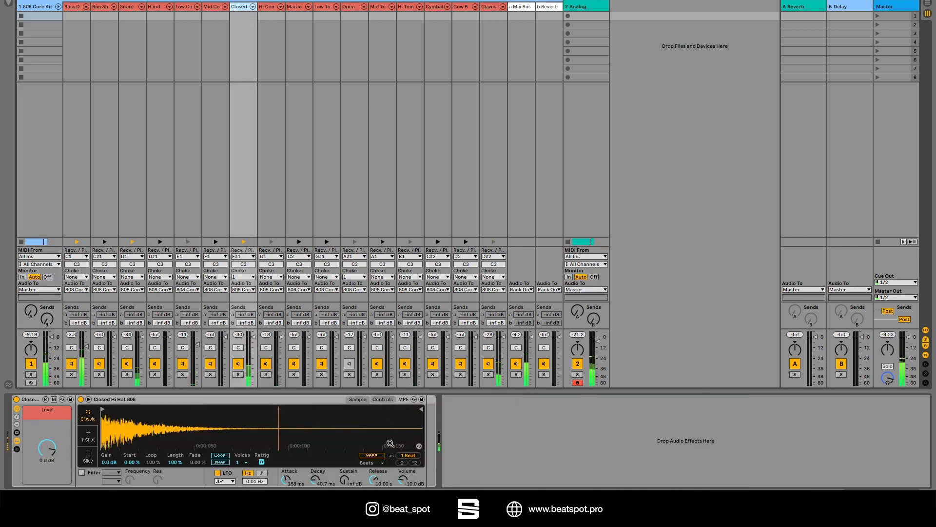
drag(403, 479, 403, 468)
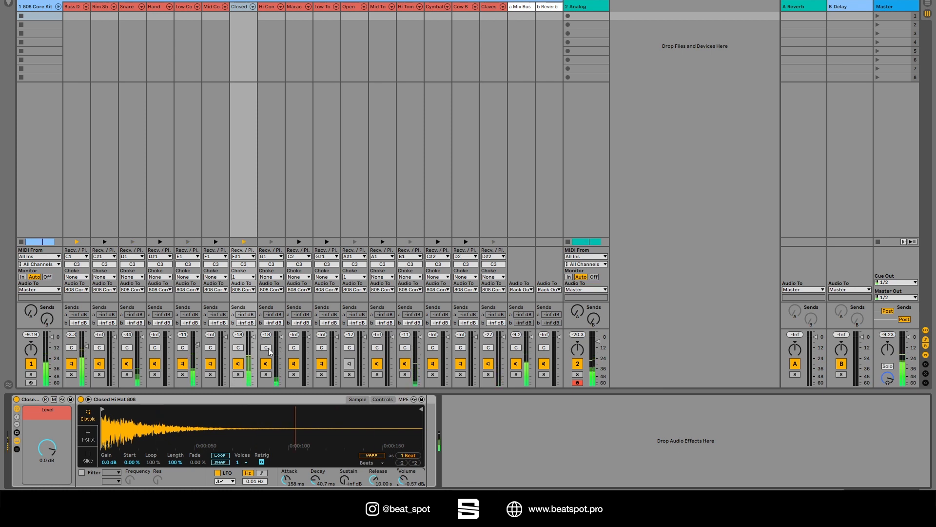
- Set the Hi Conga's sampler volume to -16.0 dB and the Snare Drum's to -0.57 dB
click(280, 341)
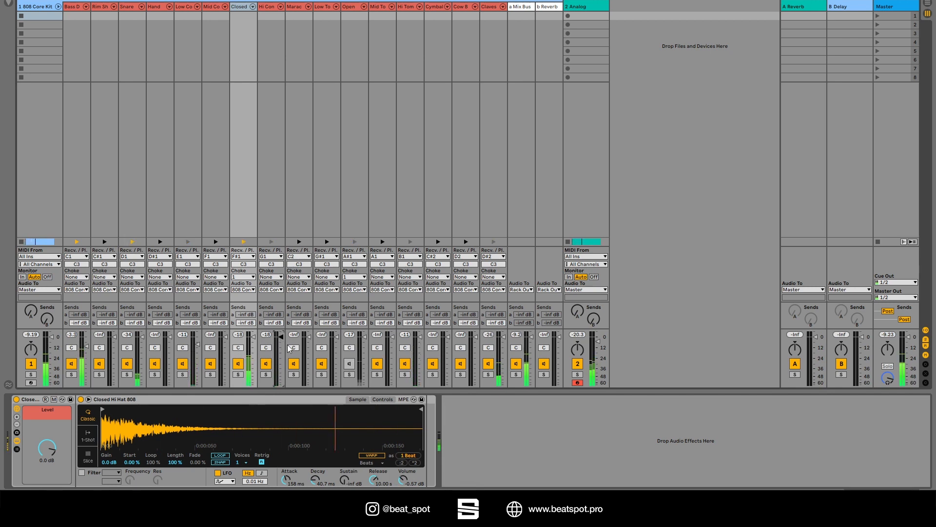
click(267, 8)
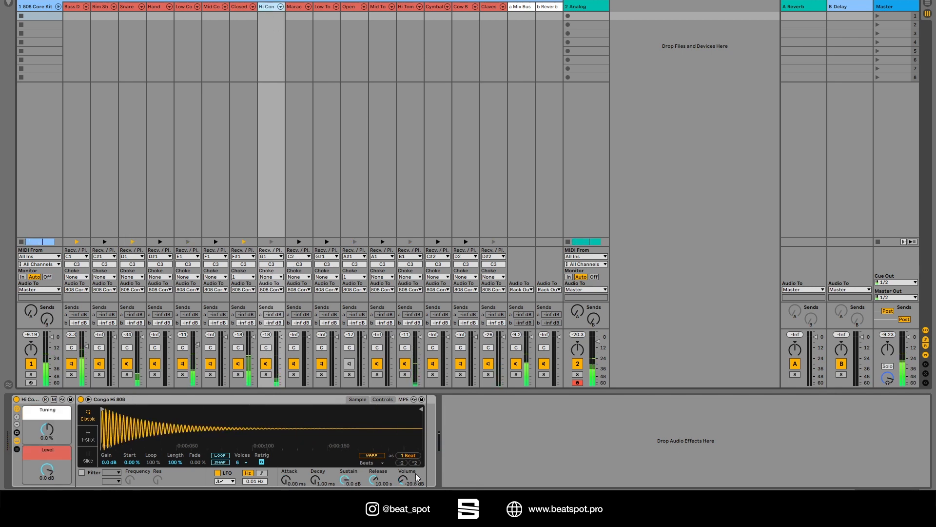
drag(403, 480, 404, 474)
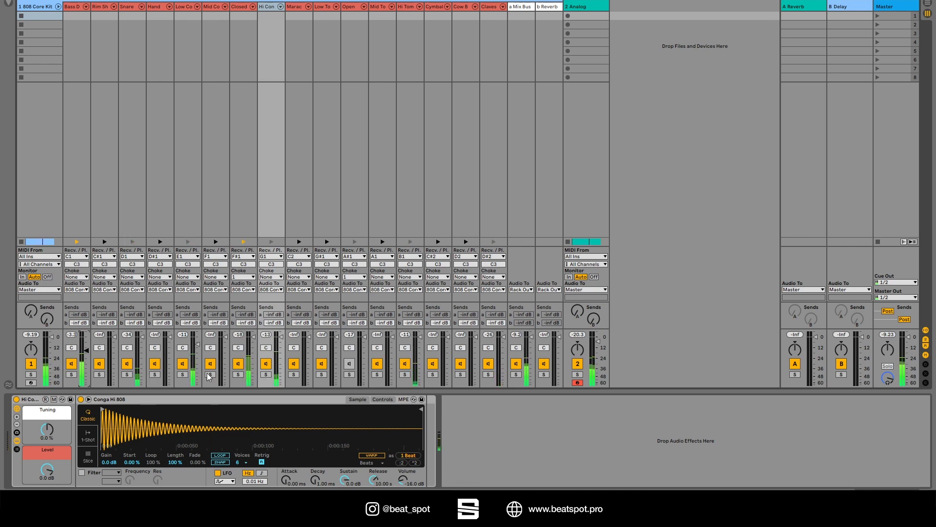
click(129, 9)
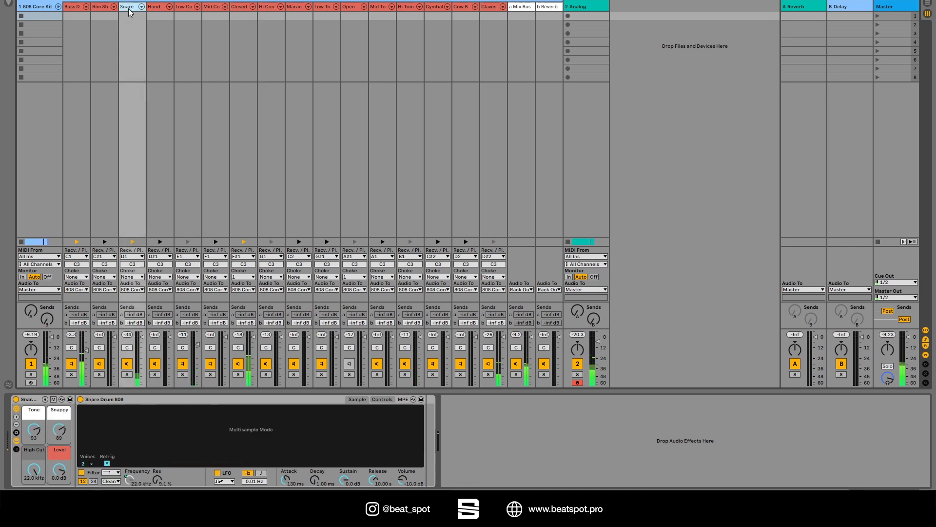
drag(403, 479, 402, 461)
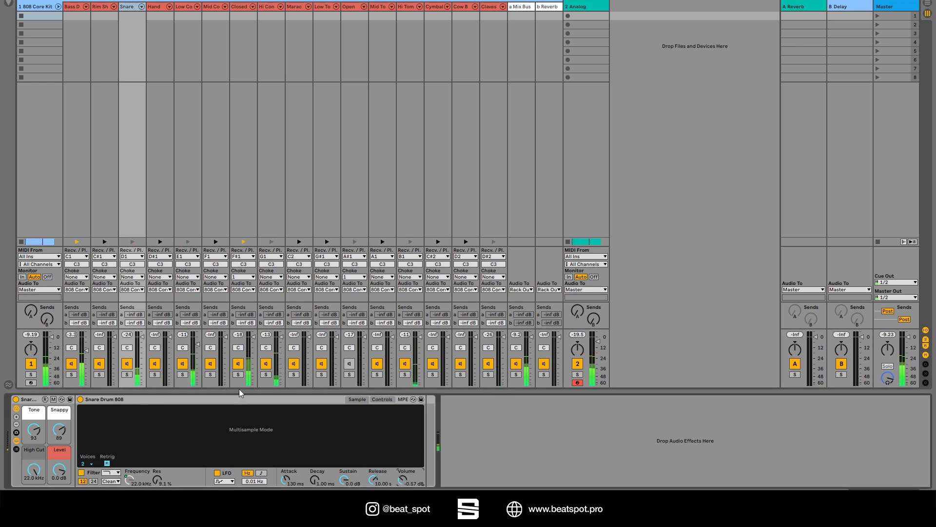
- Show the browser again, widen it and add a Reverb to the Snare Drum chain
click(8, 4)
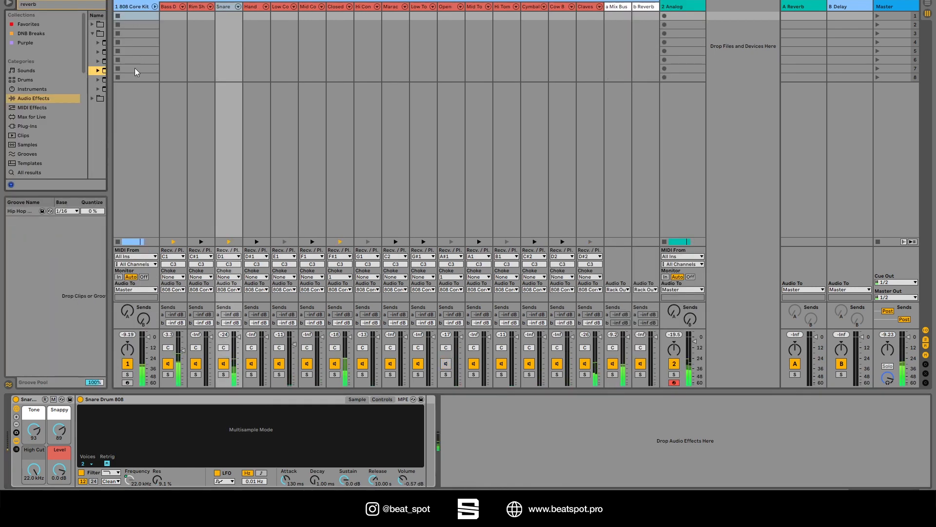
drag(106, 80, 178, 102)
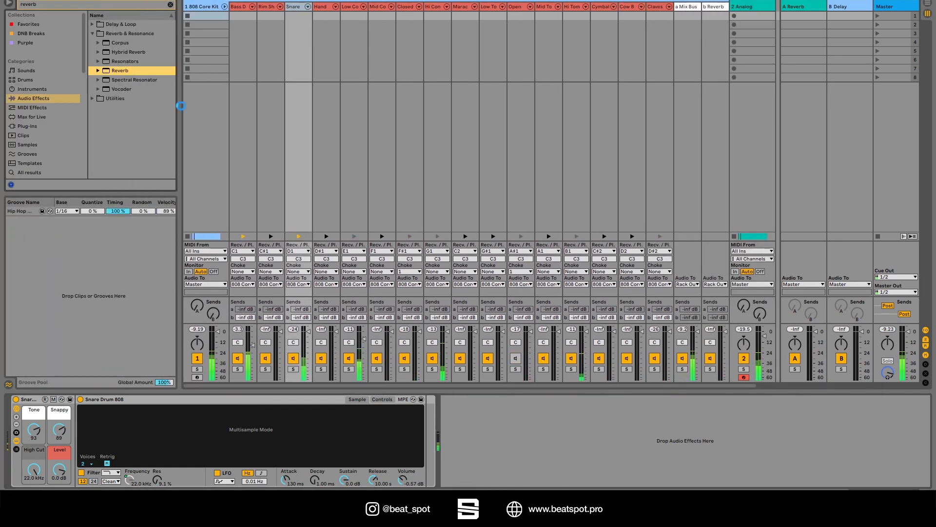
double_click(130, 70)
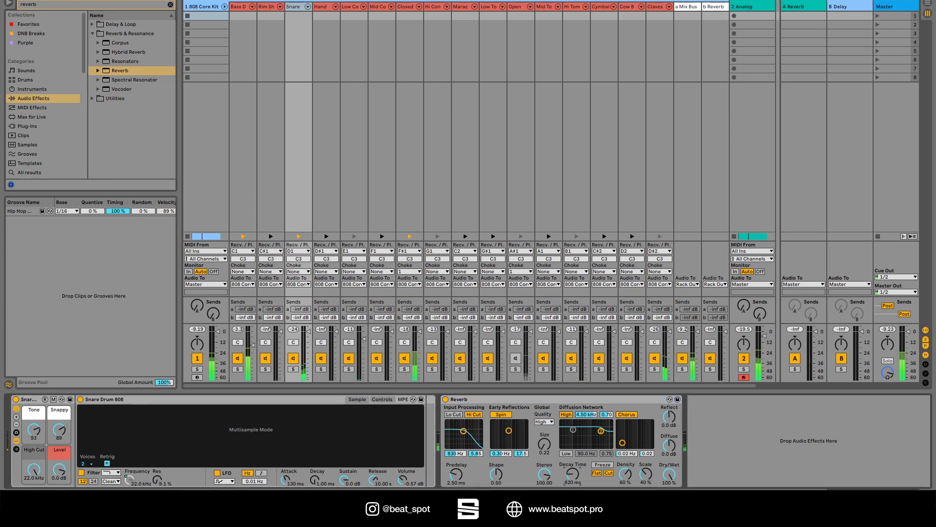
- Set the Snare Drum Reverb's decay time to 2.41 s and its dry/wet to 9.4 %
drag(573, 473, 573, 460)
drag(669, 480, 669, 506)
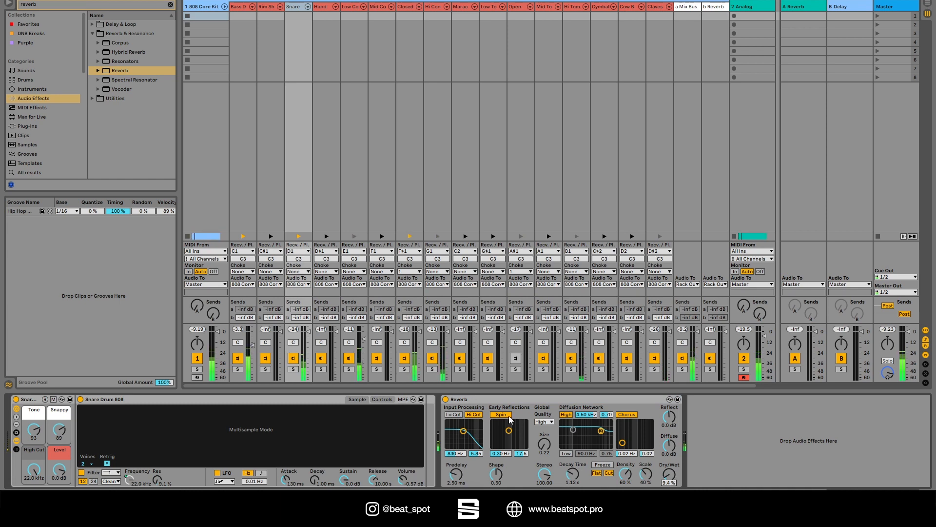
drag(573, 473, 573, 464)
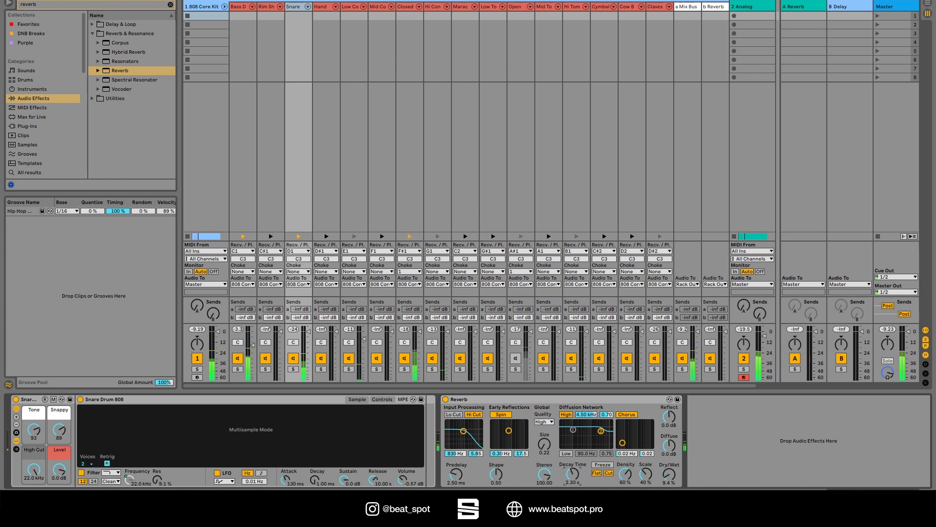
- Unmute the Open Hi Hat and rebalance the chains, lowering Open Hi Hat, Hi Tom and Bass Drum and raising Low Conga back up
click(516, 358)
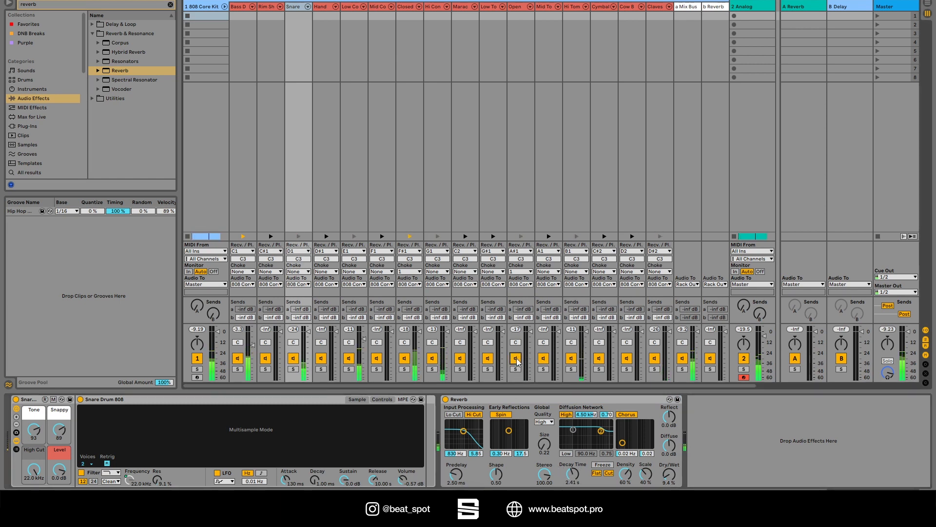
drag(527, 333, 529, 335)
drag(379, 385, 404, 386)
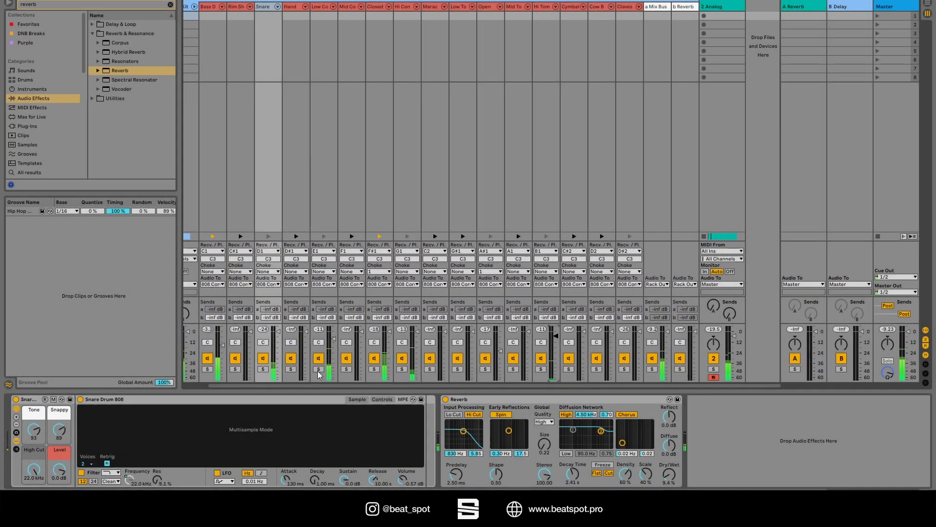
drag(333, 339, 334, 332)
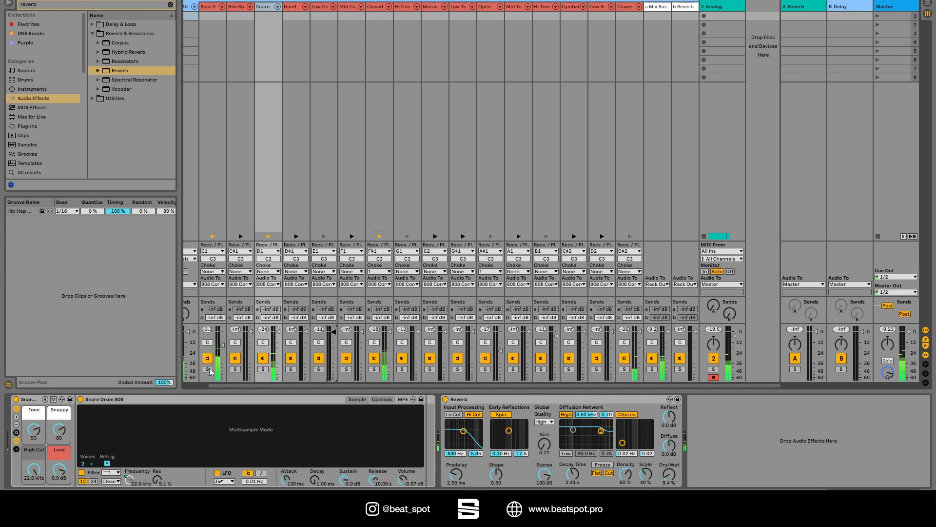
drag(222, 345, 222, 346)
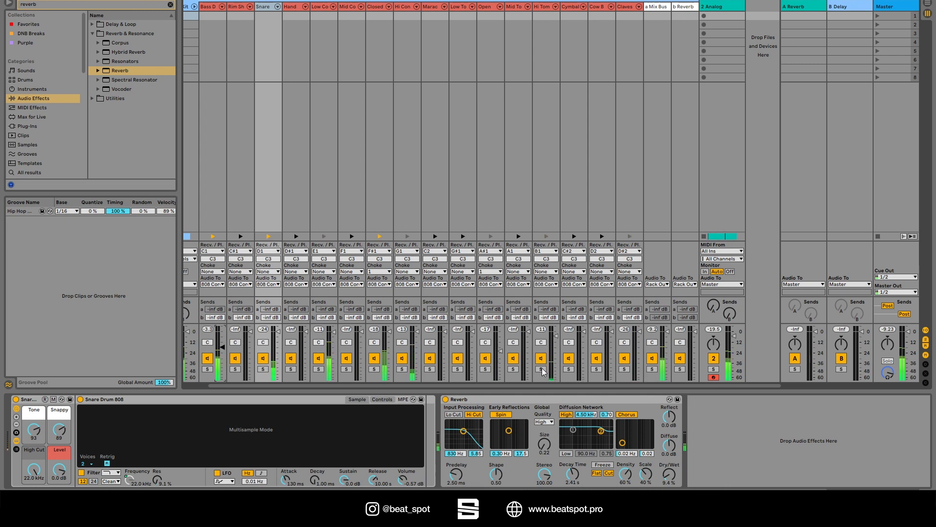
- Solo the 808 Core Kit track and add an EQ Eight to the Closed Hi Hat chain
drag(421, 386, 361, 385)
click(199, 369)
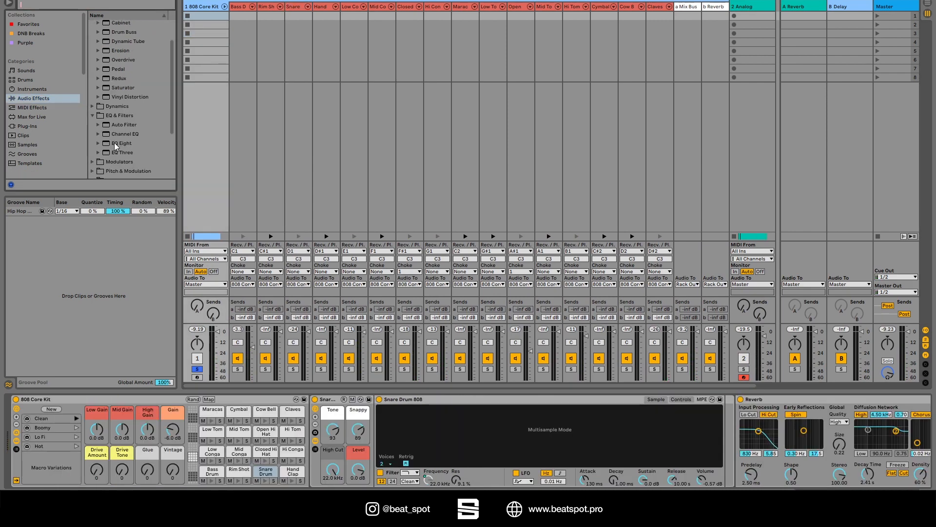
click(114, 143)
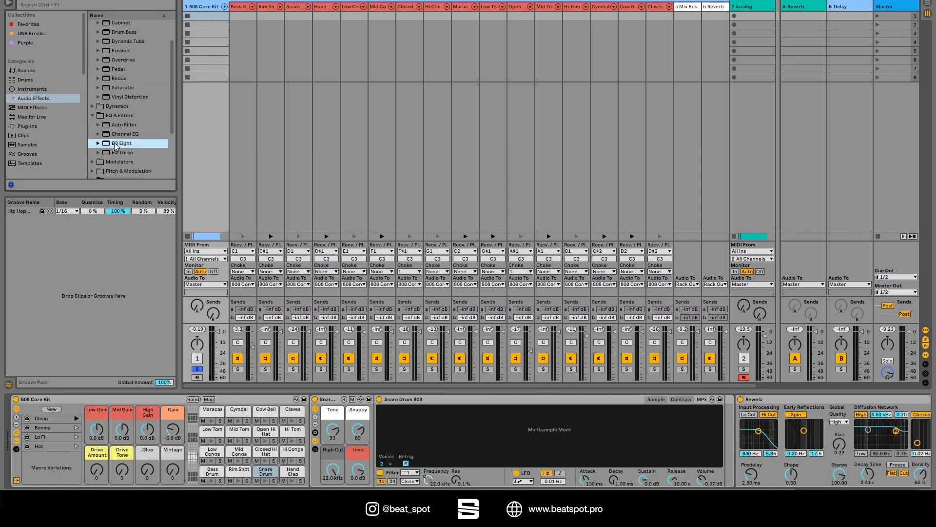
click(224, 7)
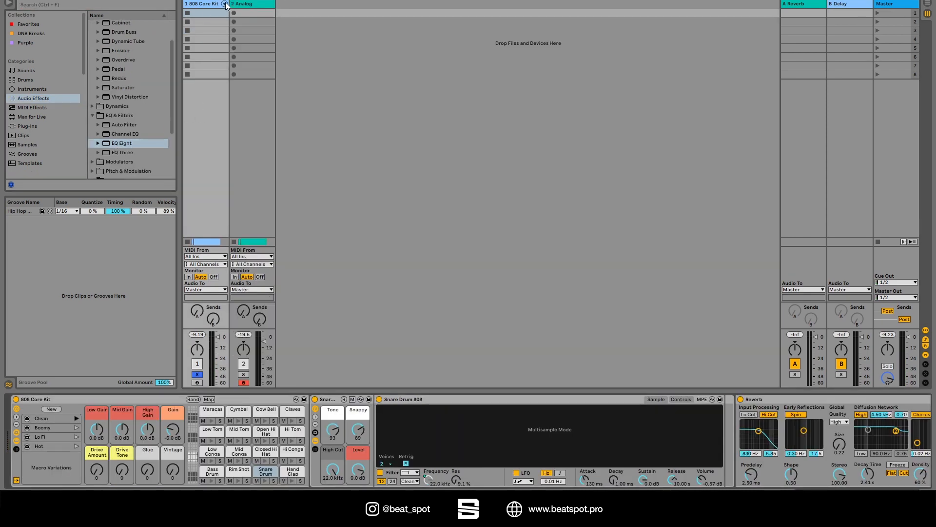
click(225, 4)
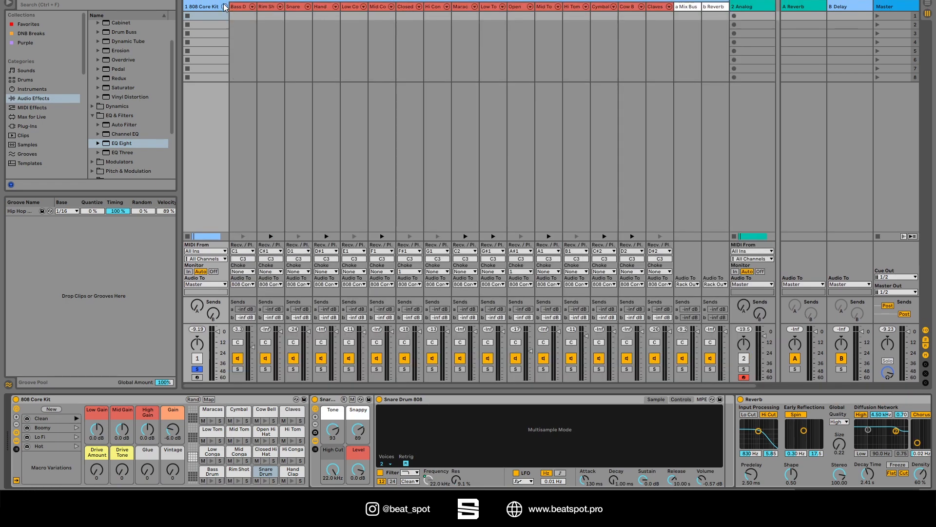
click(123, 144)
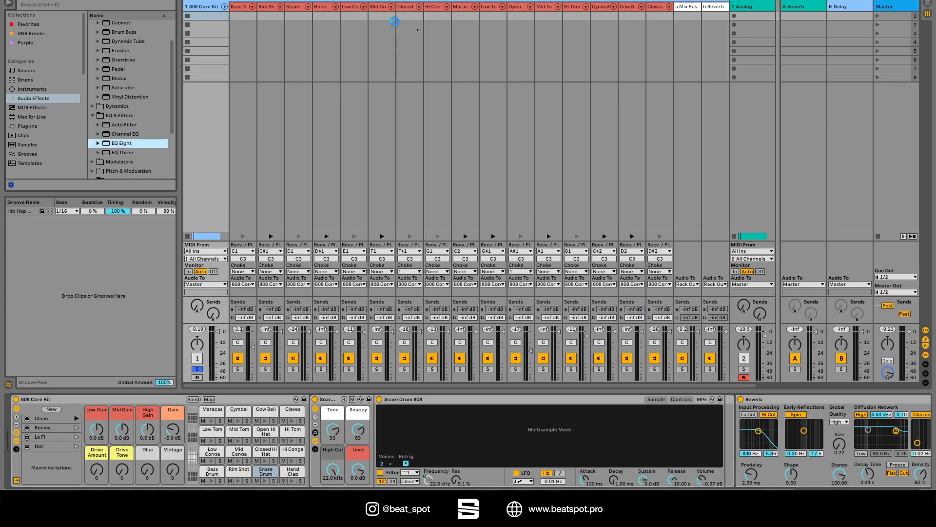
drag(394, 21, 395, 23)
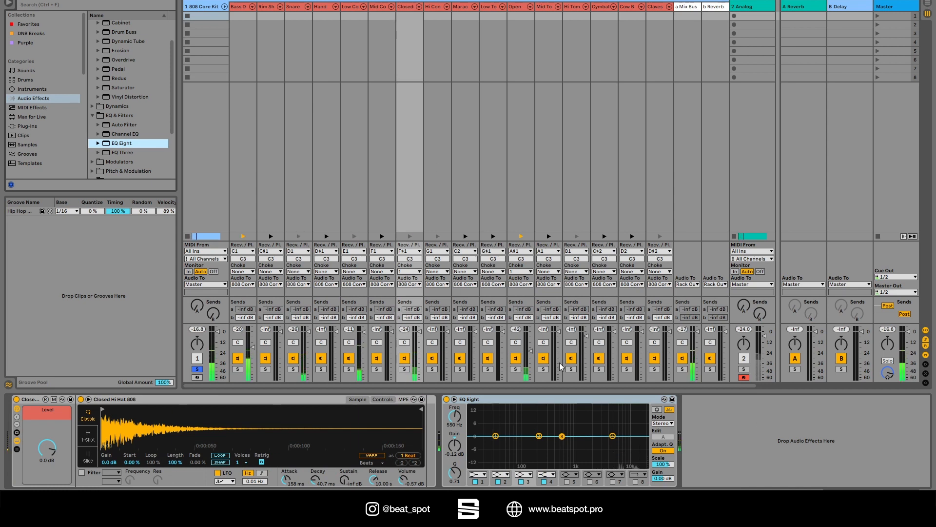
- Roll off the Closed Hi Hat's highs by lowering EQ band 4 and enabling band 8's high cut at 5.87 kHz with Q 0.47
click(635, 482)
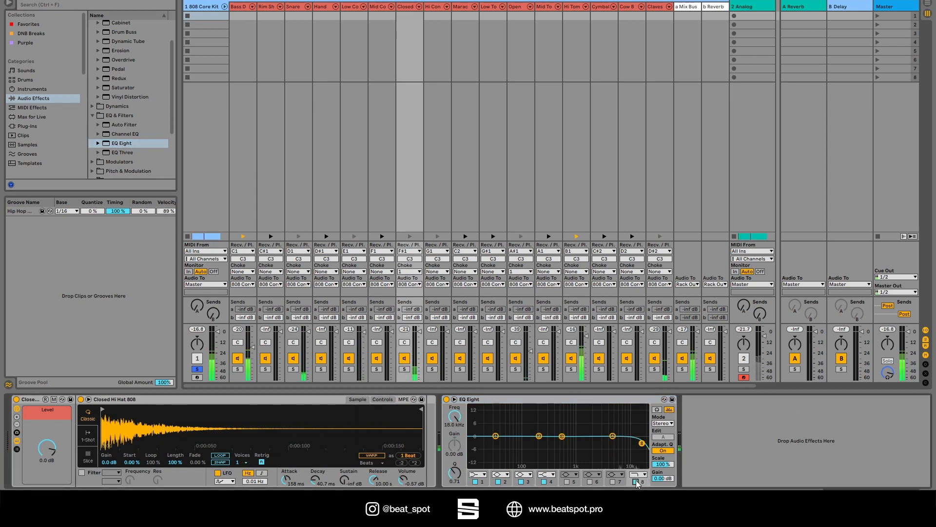
click(635, 482)
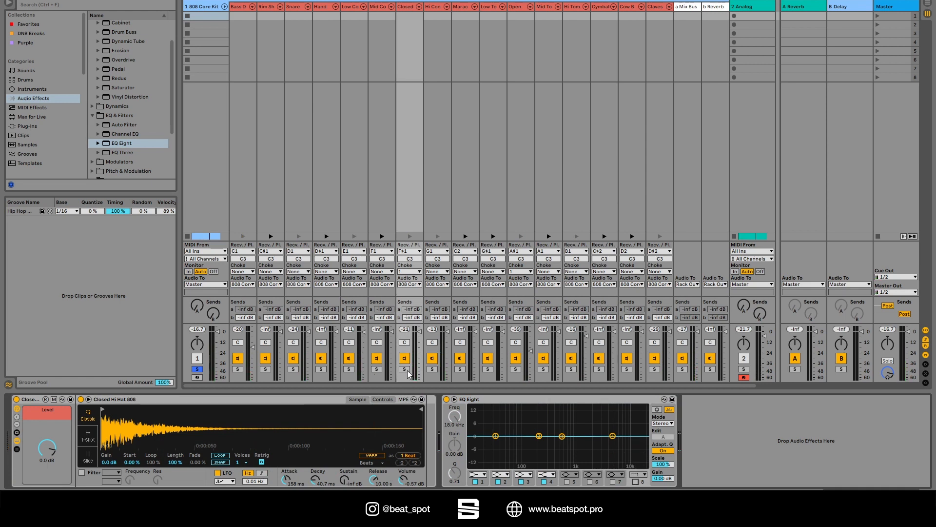
drag(614, 439, 623, 450)
click(635, 482)
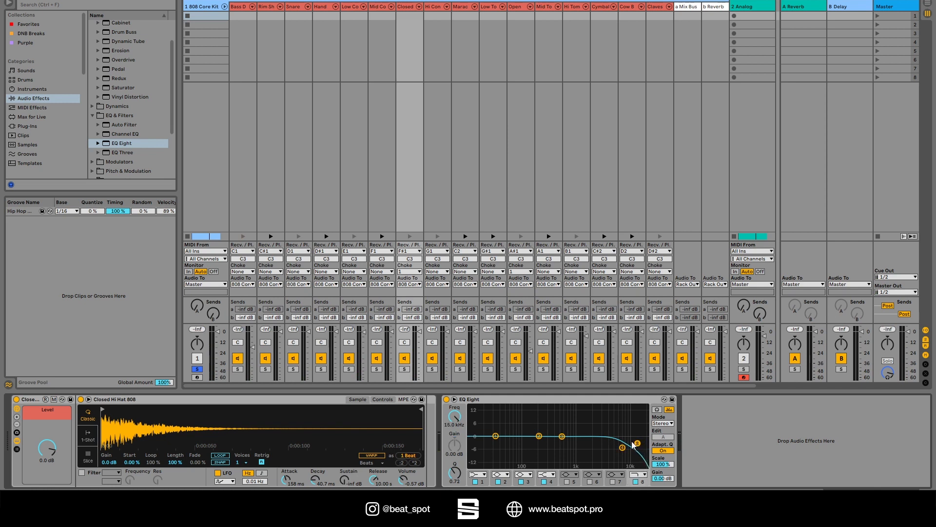
drag(637, 442, 616, 447)
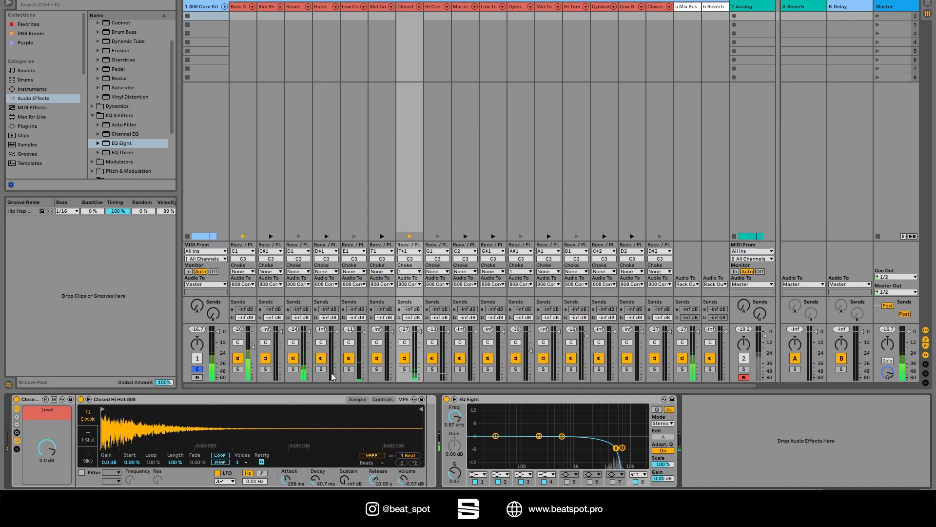
- With the Snare Drum soloed, cut its highs with an EQ Eight high shelf at 2.50 kHz and -8.31 dB, and end the solo
click(296, 370)
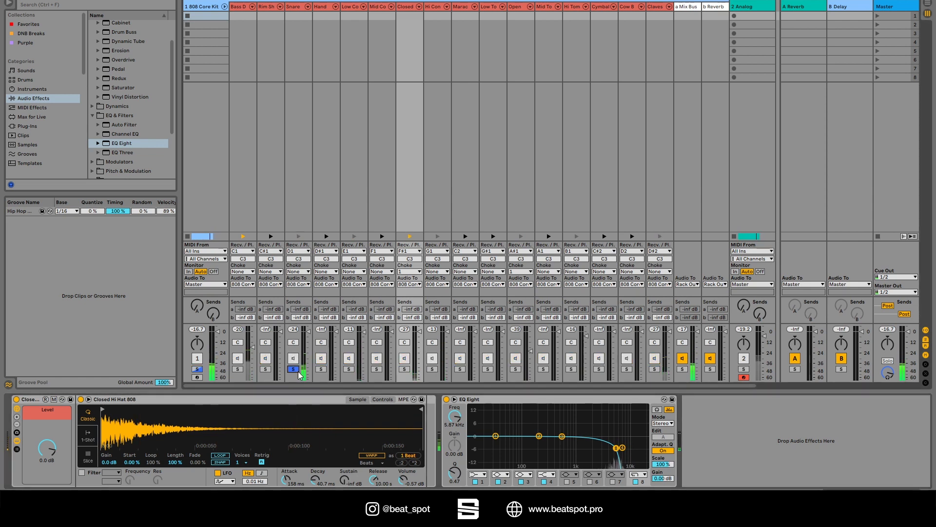
click(289, 15)
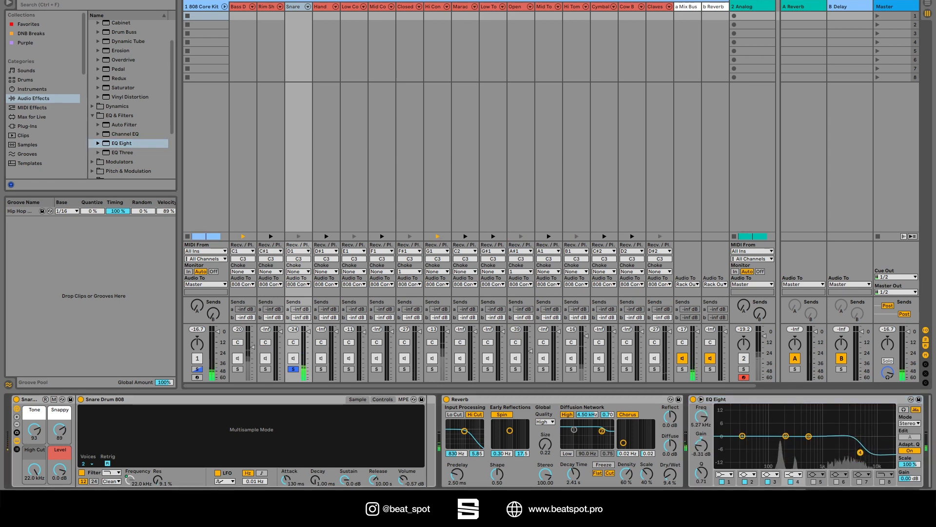
drag(860, 453, 844, 453)
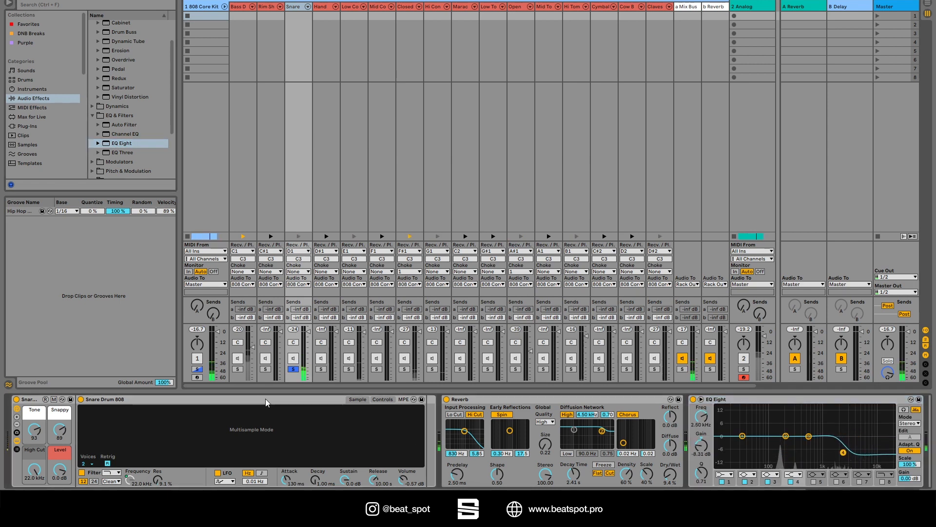
click(293, 369)
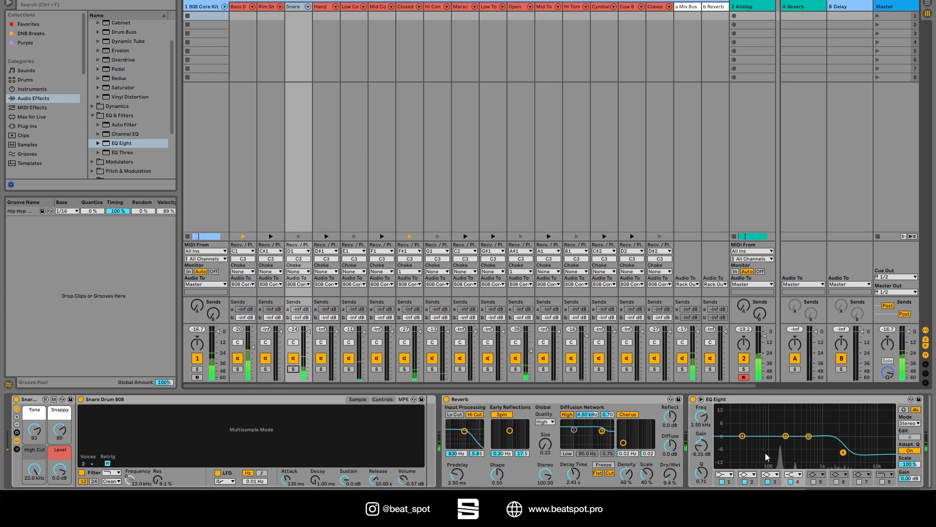
- Cut the Hi Tom's highs with an EQ Eight high cut at 225 Hz and Q 0.75, and collapse the EQ device
click(575, 370)
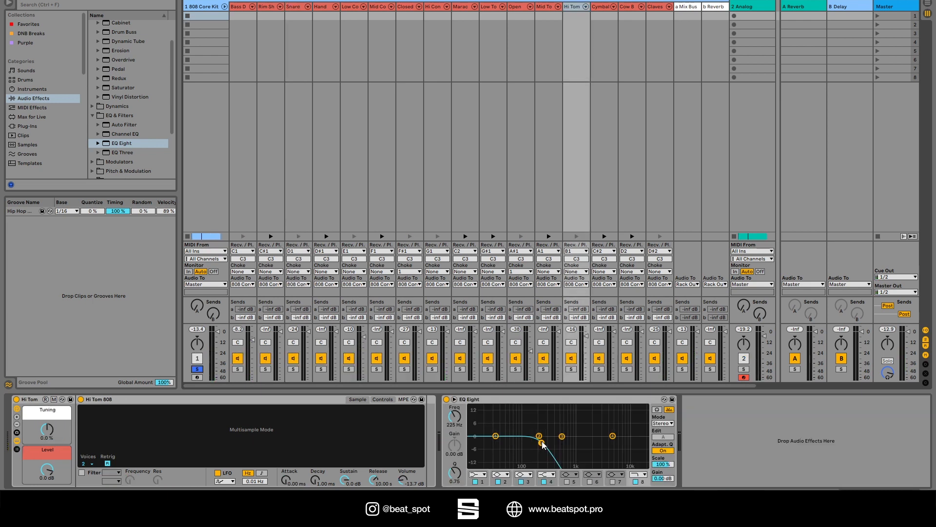
click(500, 399)
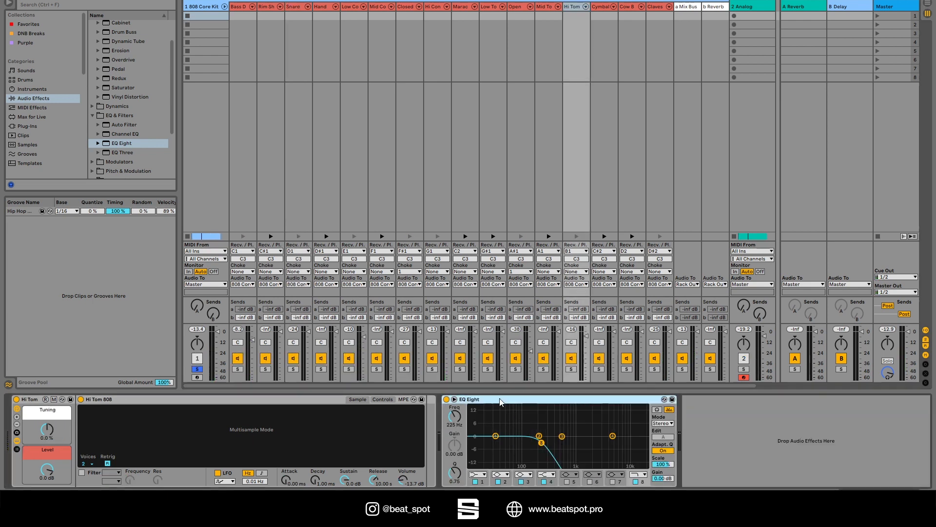
double_click(500, 400)
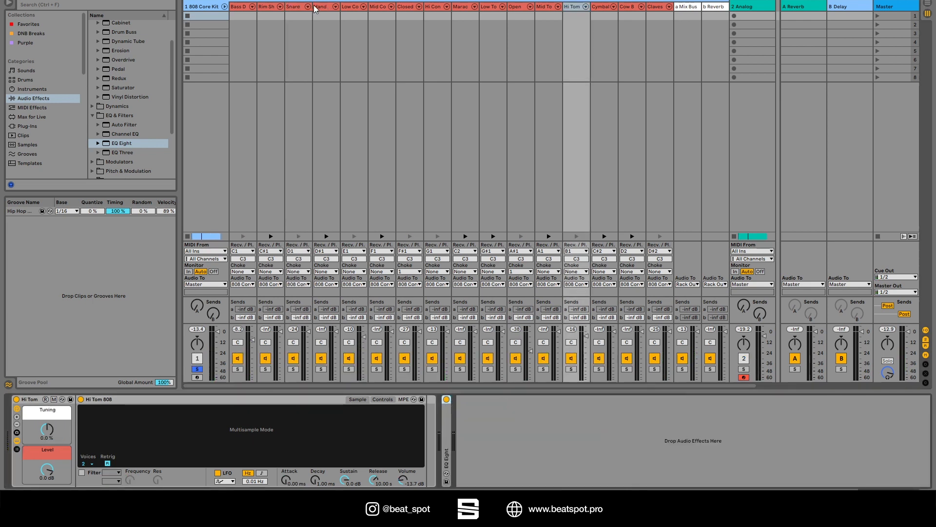
- Fold the 808 Core Kit's chains in the mixer and compare the beat in the full mix with the kit soloed
click(225, 6)
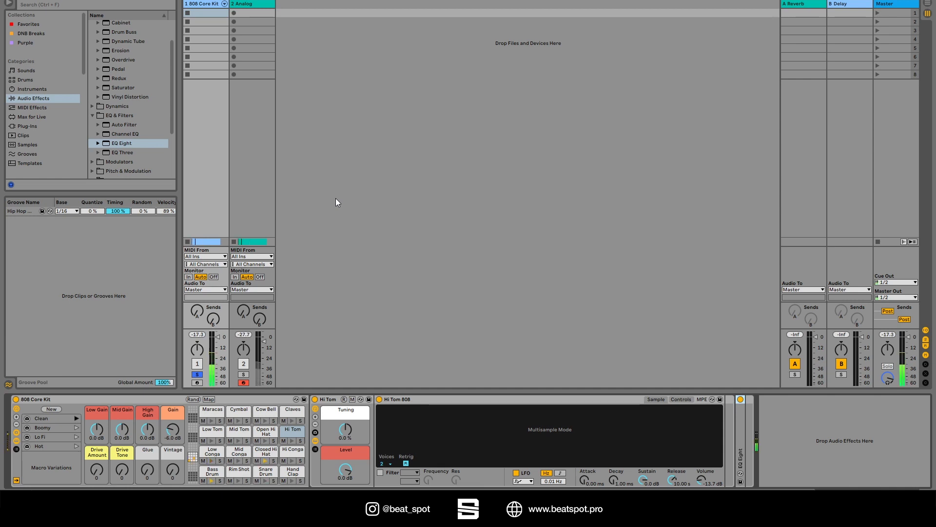
click(197, 374)
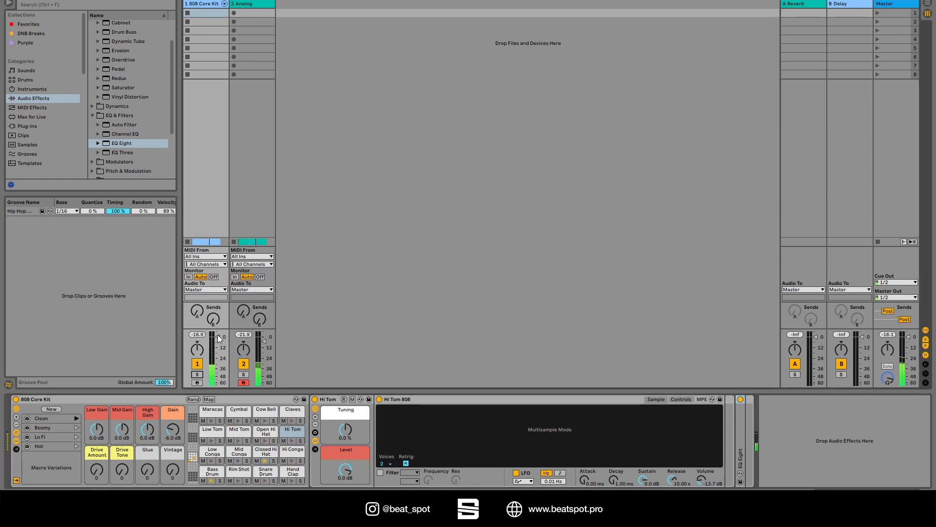
click(196, 375)
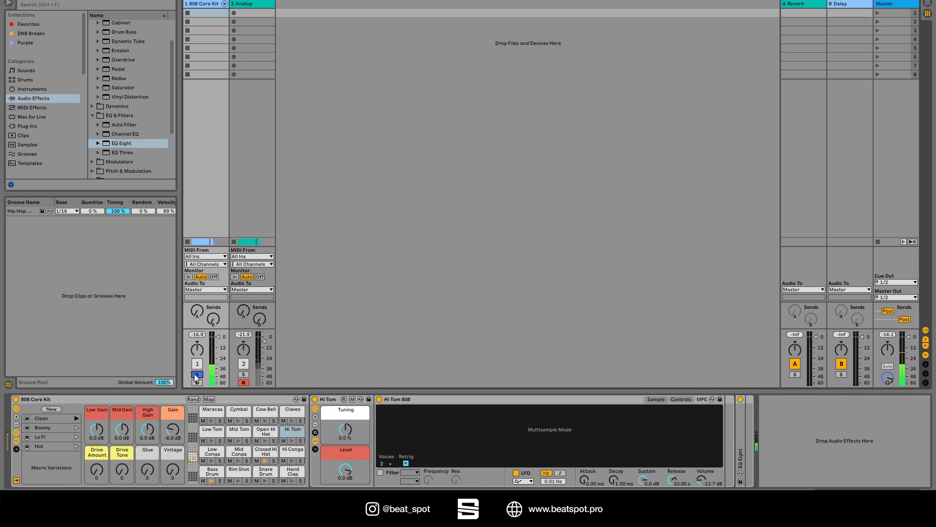